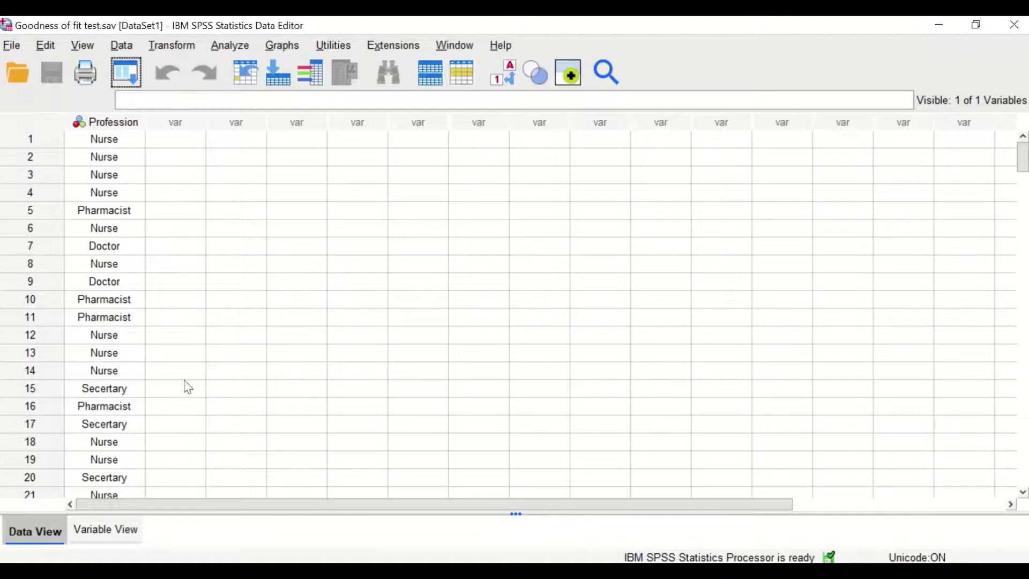
Inspect the Profession variable's attributes and value labels in the data editor.
scroll(259, 335, "down", 11)
scroll(260, 336, "down", 20)
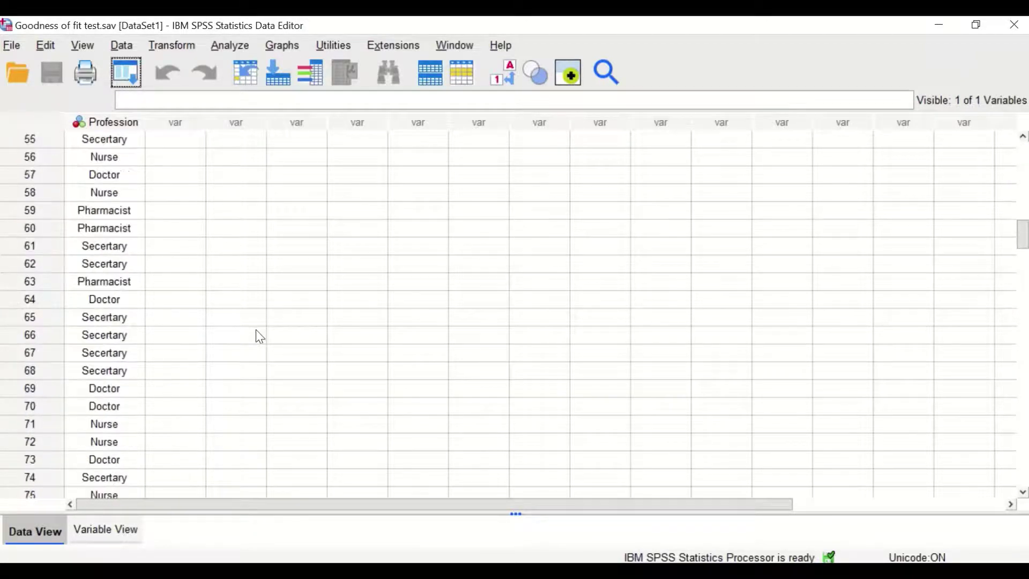
scroll(258, 335, "down", 20)
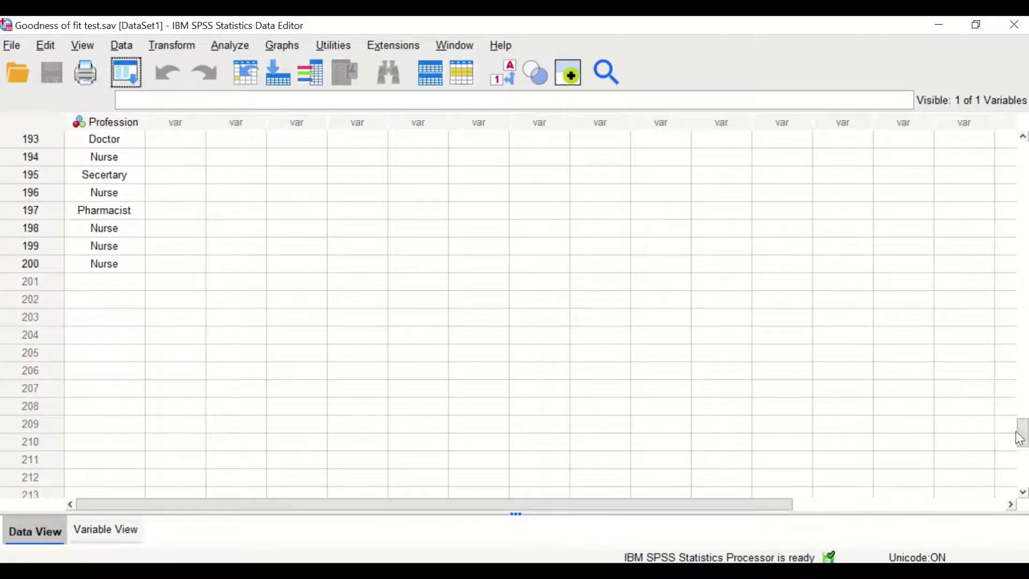
left_click_drag(1019, 437, 1020, 150)
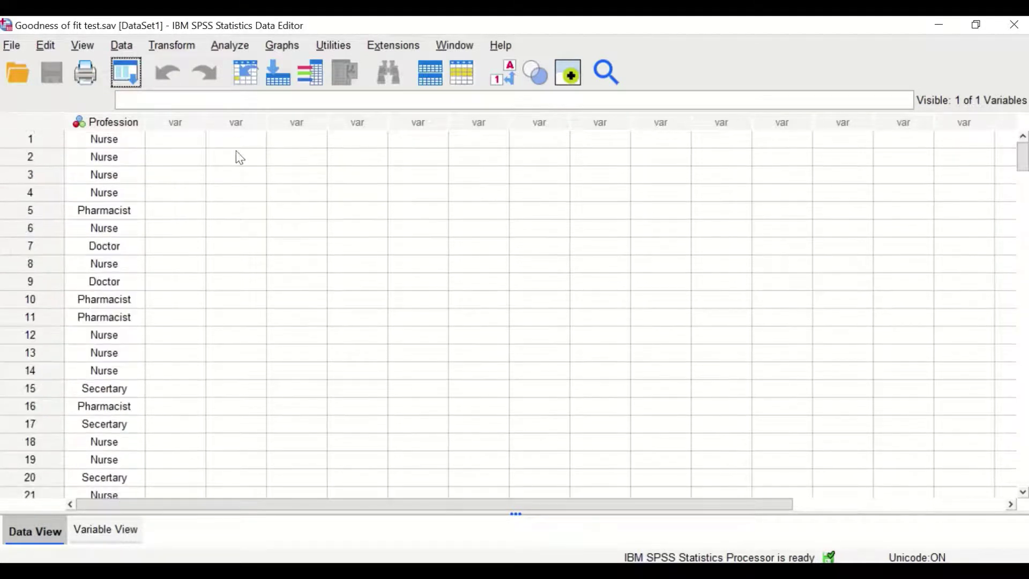
left_click(126, 537)
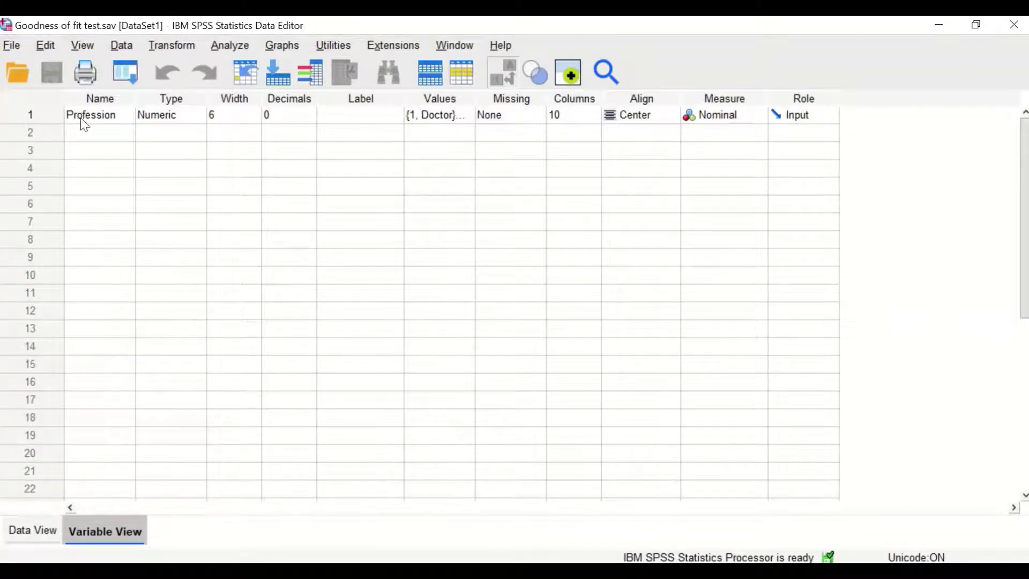
double_click(461, 118)
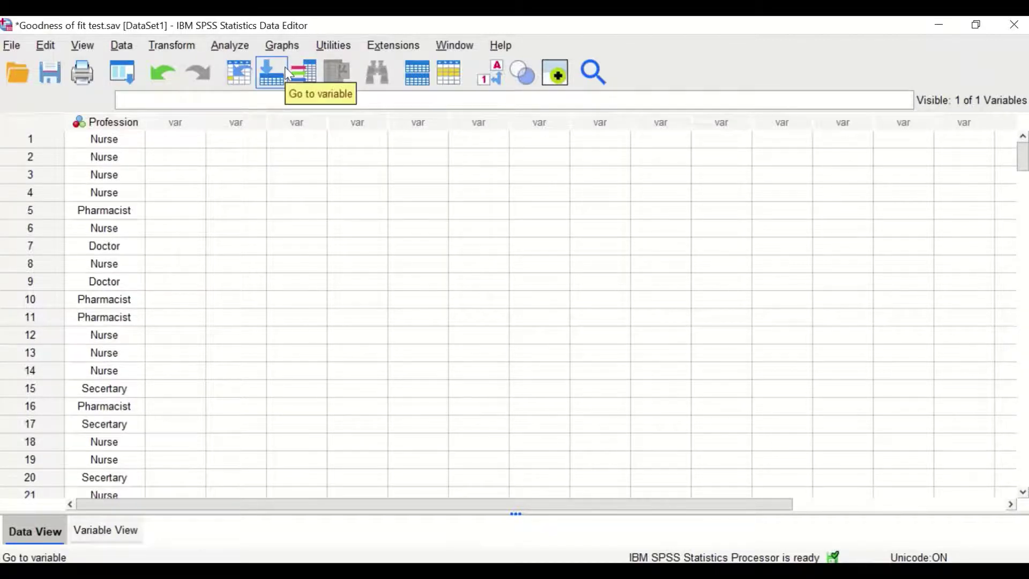
Build a Simple Bar chart in Chart Builder with Profession on the X-axis.
left_click(279, 47)
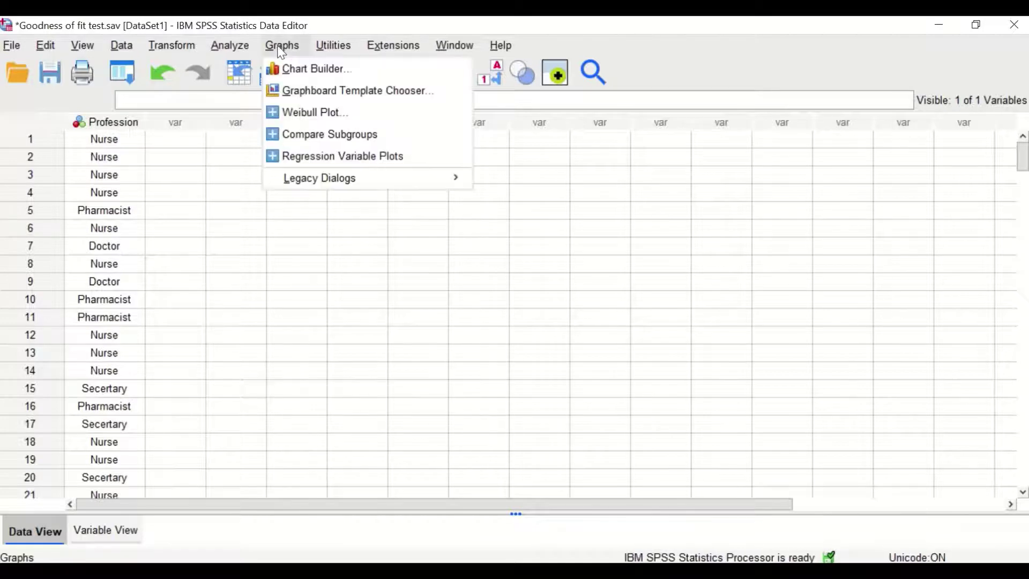
left_click(292, 72)
left_click(439, 379)
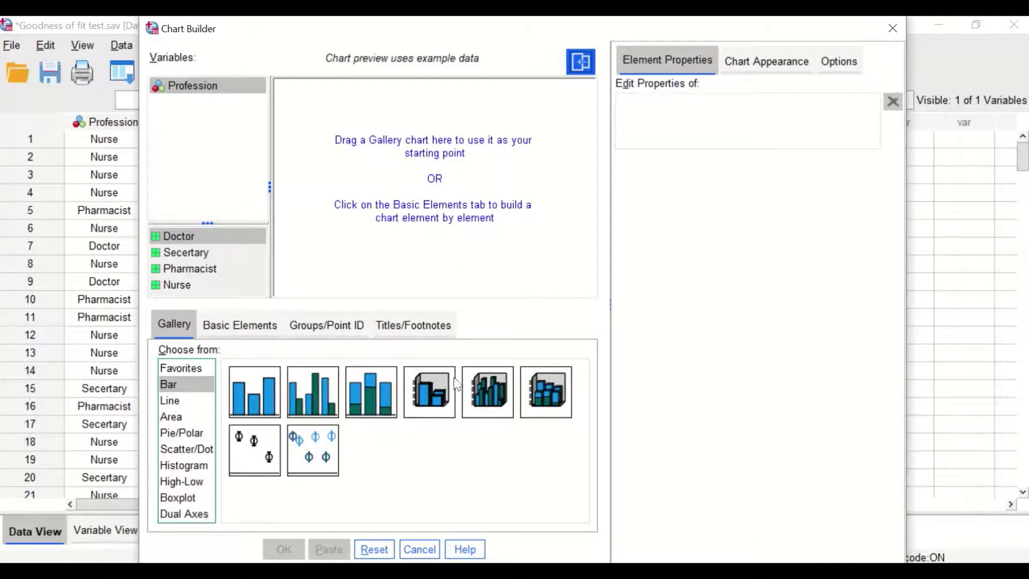
left_click_drag(457, 34, 458, 33)
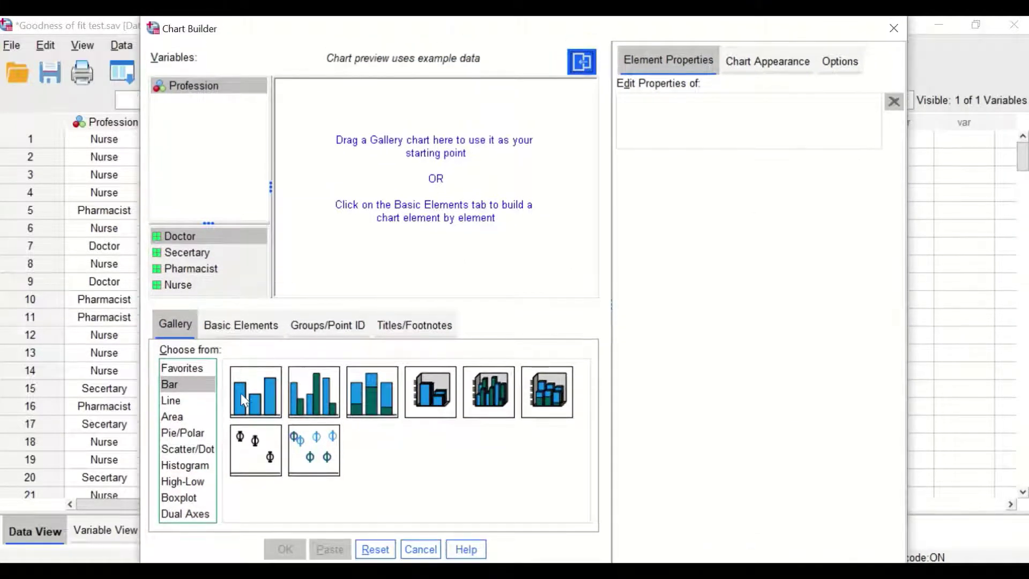
left_click_drag(241, 396, 375, 217)
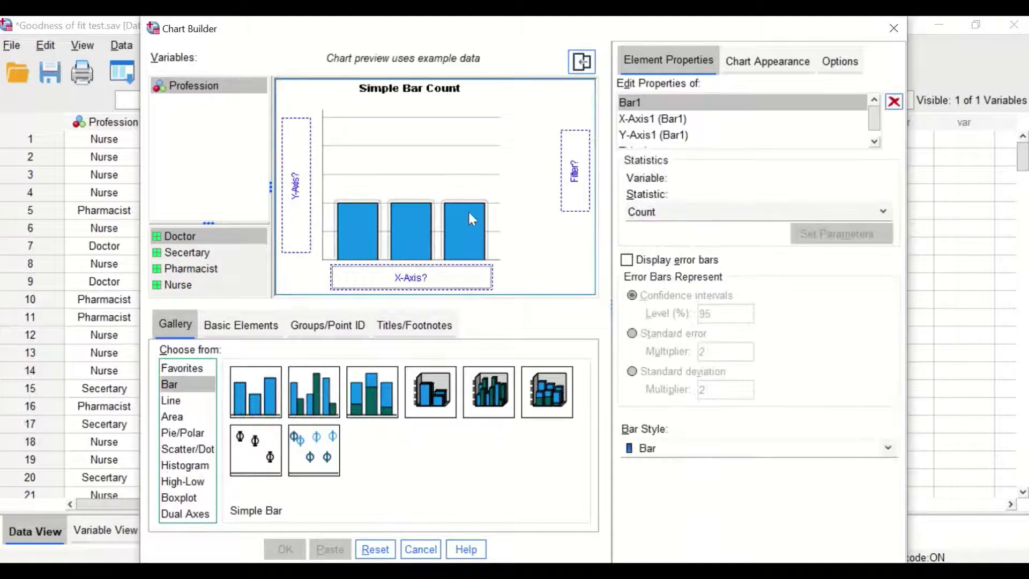
left_click(192, 88)
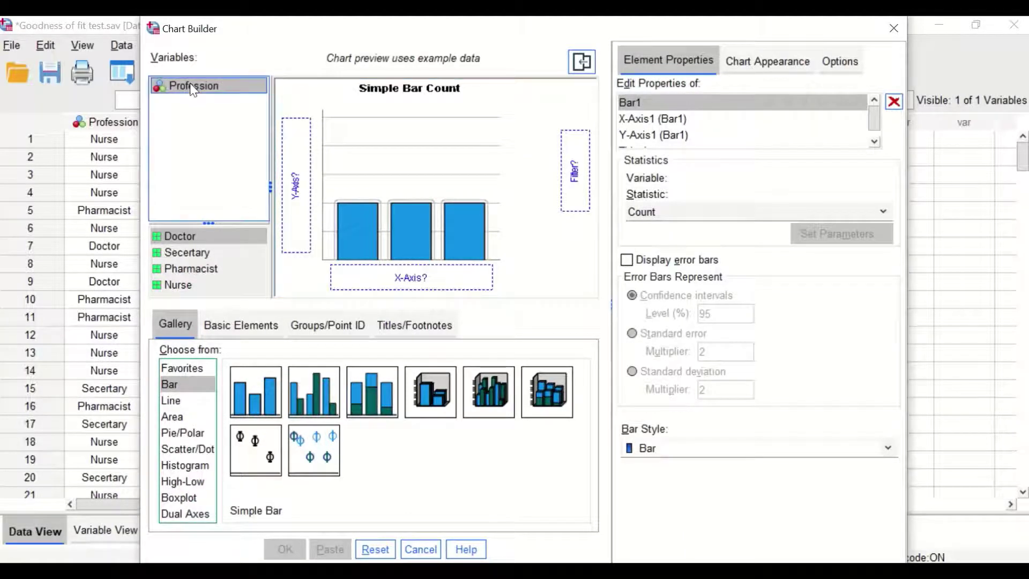
left_click_drag(191, 88, 407, 287)
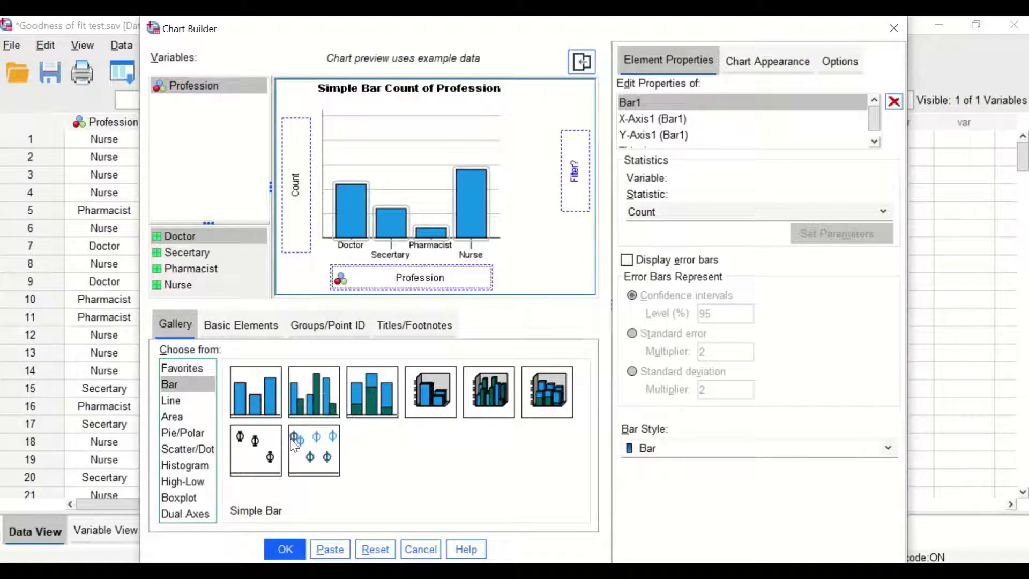
left_click(294, 551)
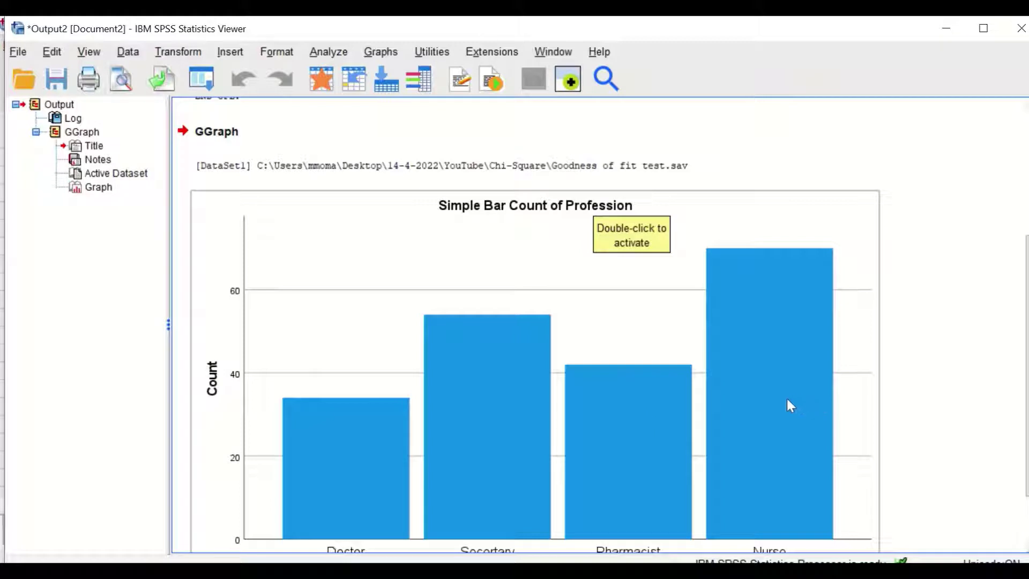
Scroll to the full Profession bar chart: Doctor 34, Secretary 54, Pharmacist 42, Nurse 70.
scroll(779, 430, "down", 2)
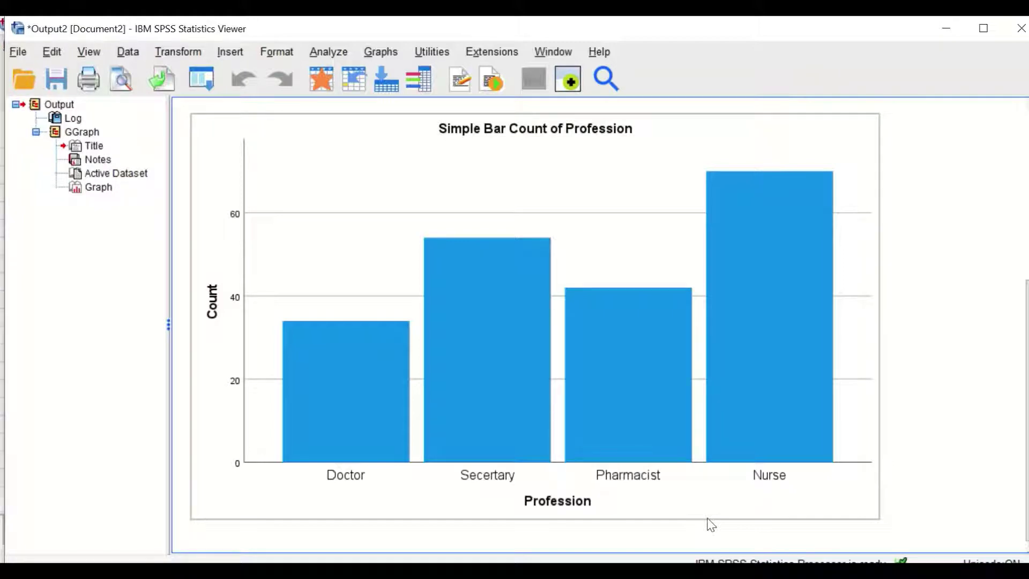
Open the legacy Chi-square Test dialog with Profession as the test variable.
left_click(946, 29)
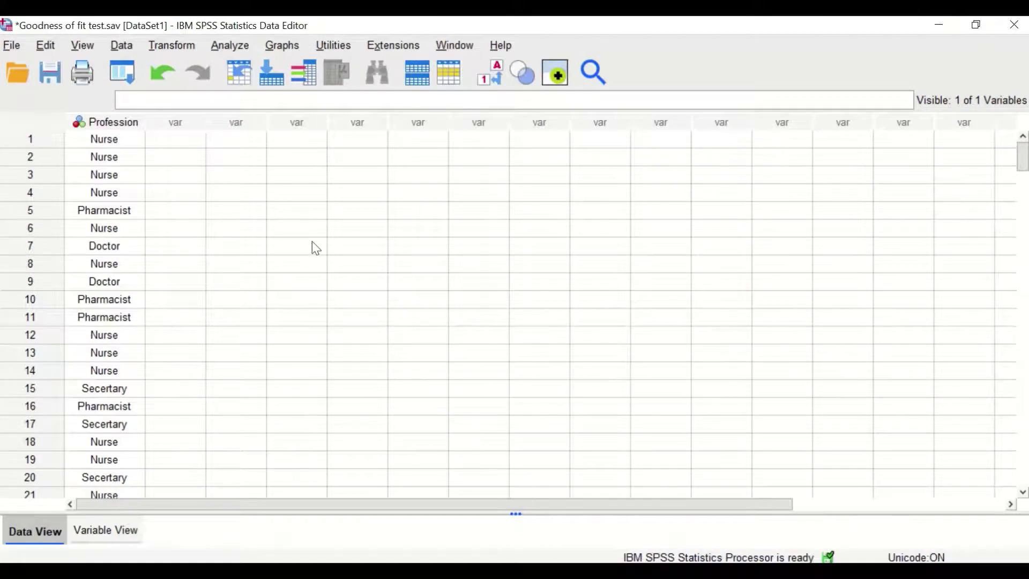
left_click(232, 49)
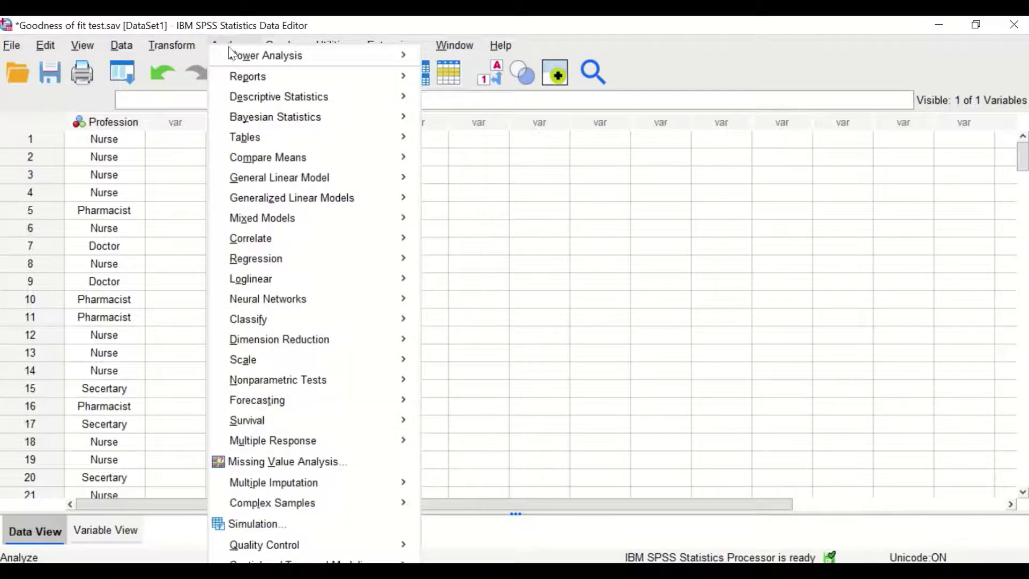
mouse_move(247, 383)
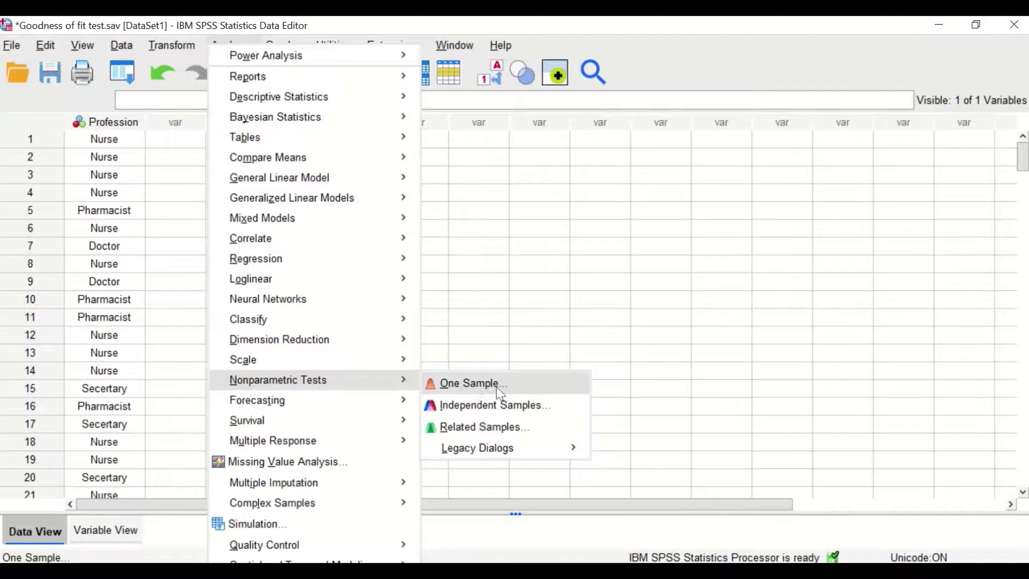
mouse_move(510, 451)
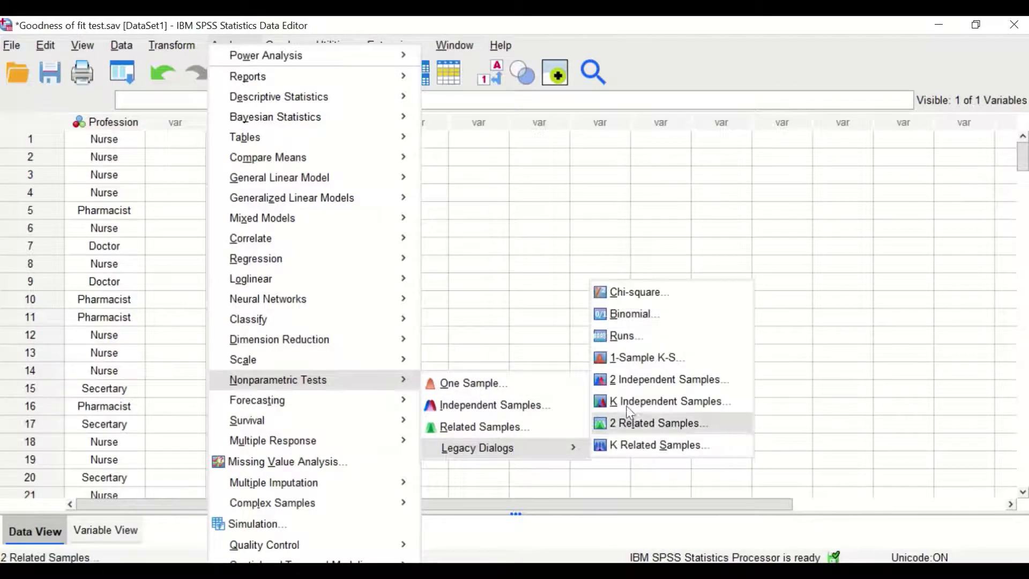
left_click(627, 295)
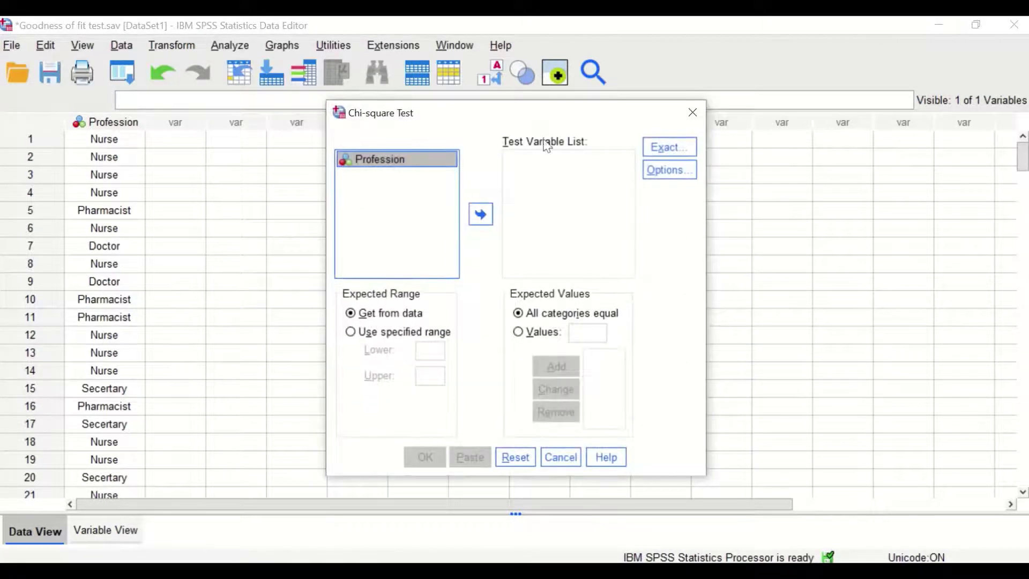
left_click_drag(537, 113, 456, 89)
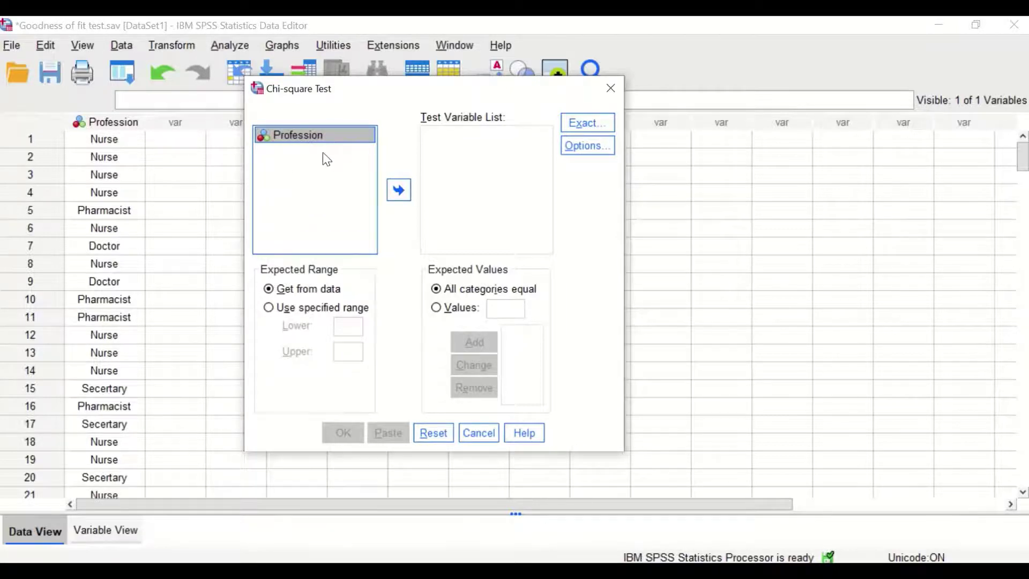
left_click_drag(324, 138, 464, 215)
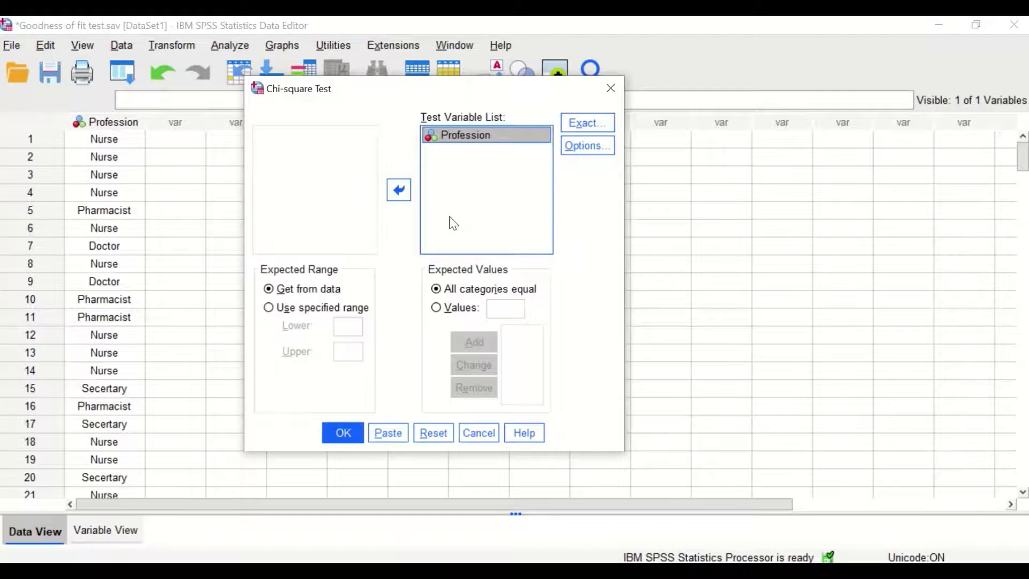
Keep asymptotic-only exact settings and request Descriptive statistics in Options.
left_click(592, 123)
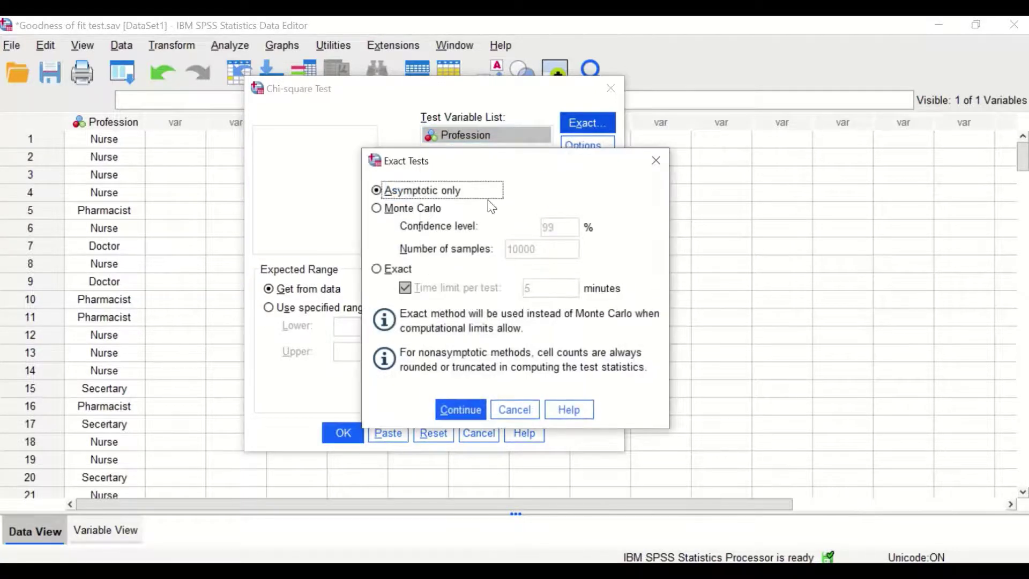
left_click(462, 411)
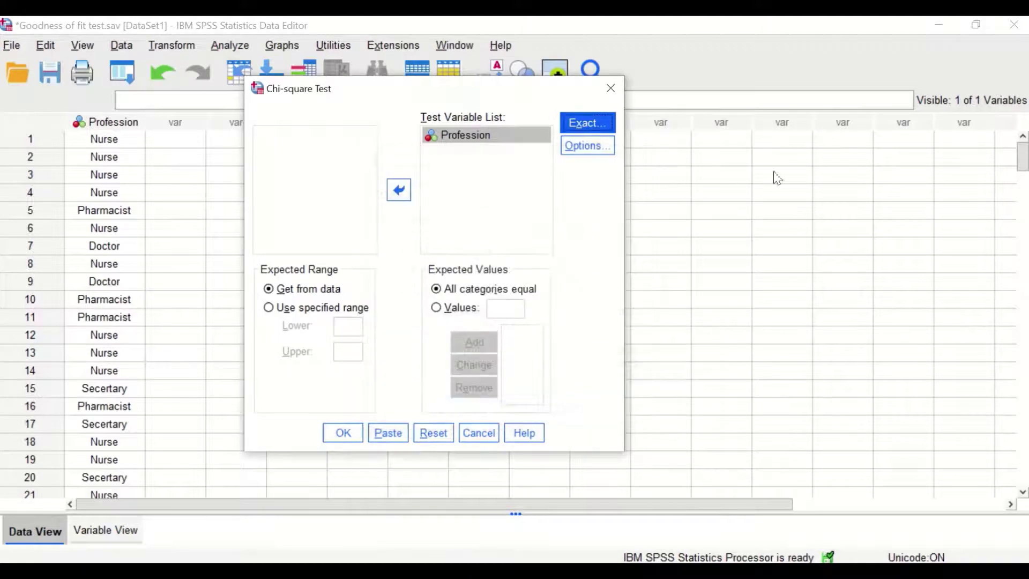
left_click(594, 153)
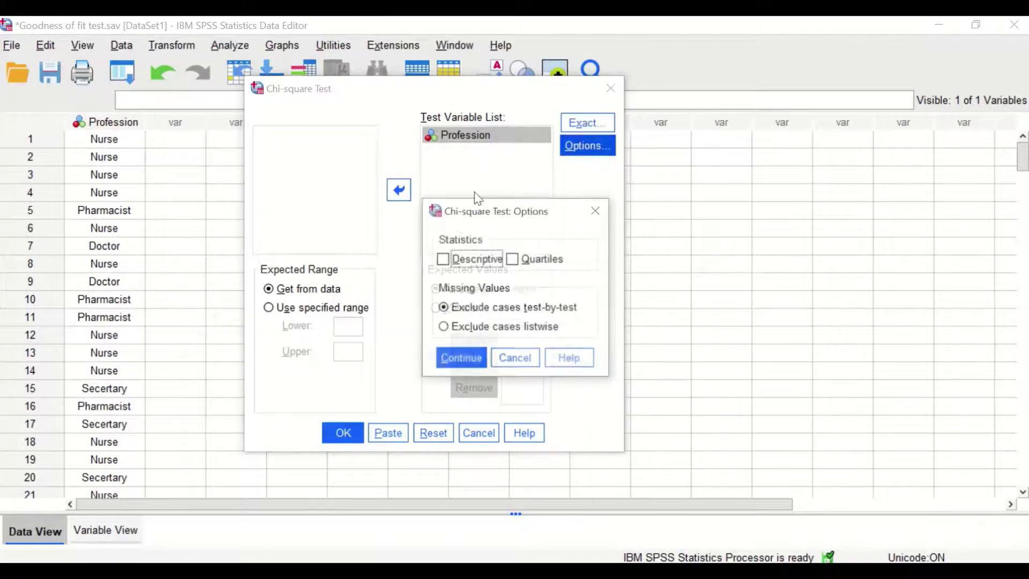
left_click(444, 260)
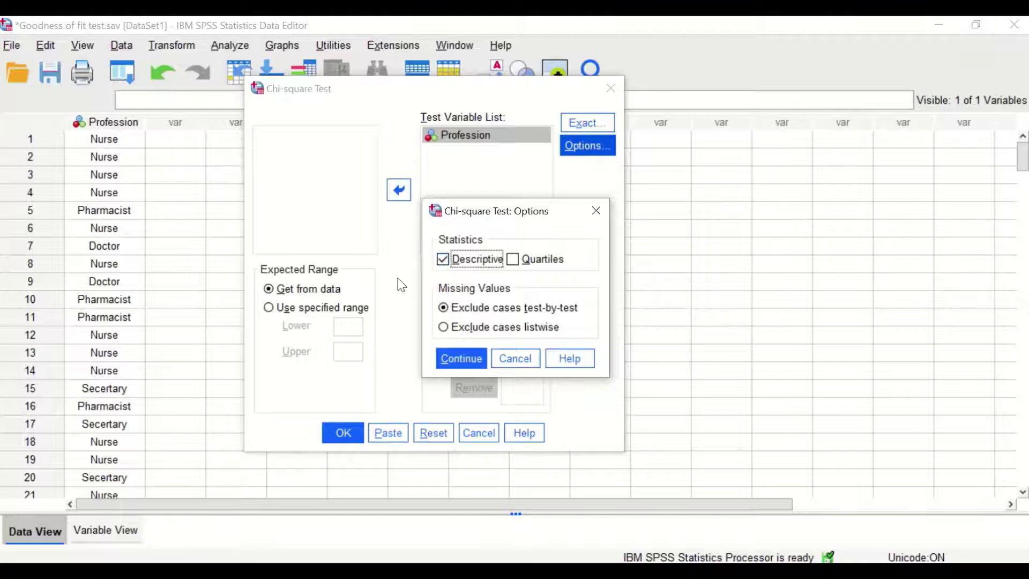
left_click(474, 361)
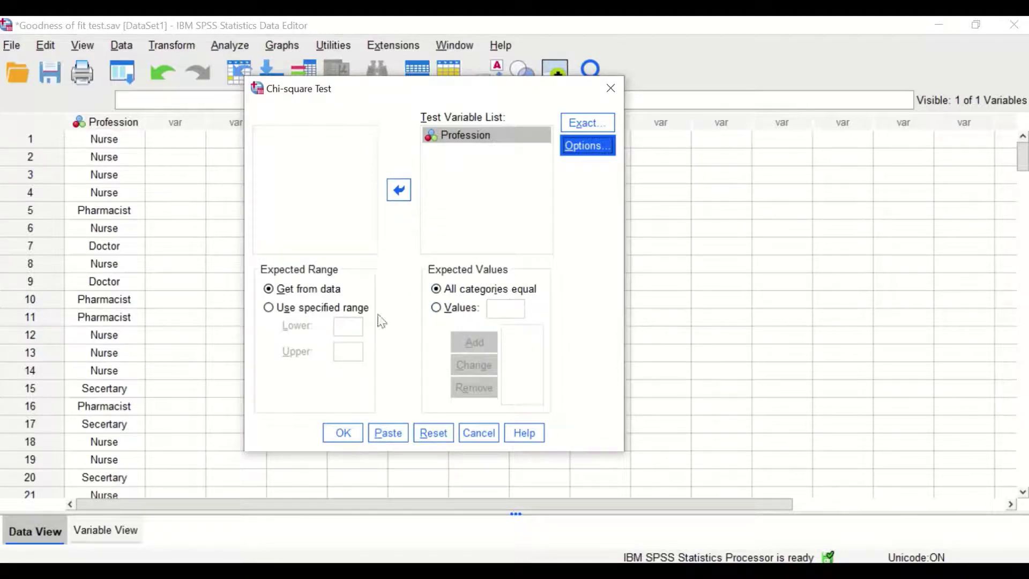
Run the equal-proportions chi-square on Profession: expected 50 each, 14.720, df 3, p .002.
left_click(345, 431)
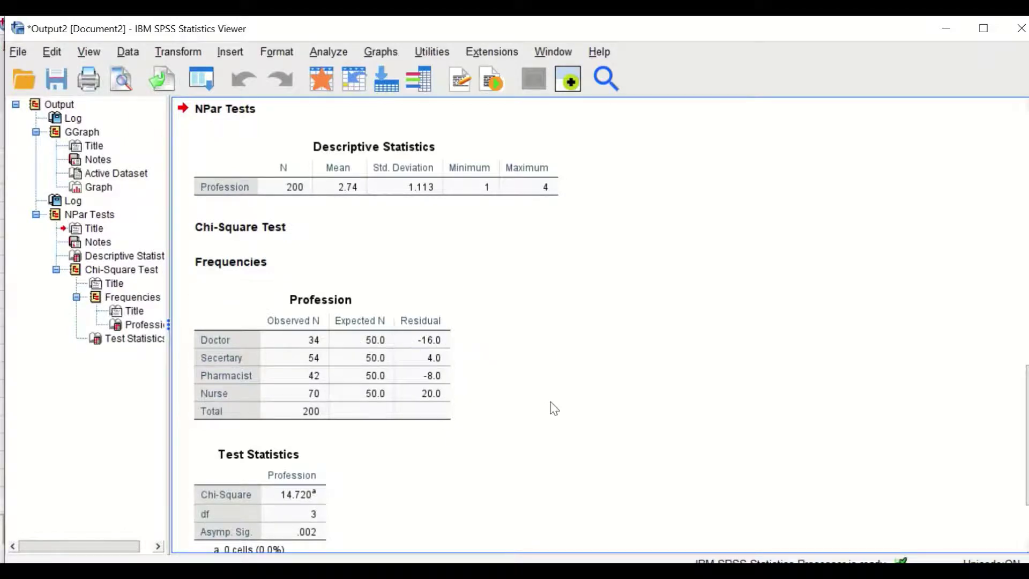
scroll(552, 409, "down", 3)
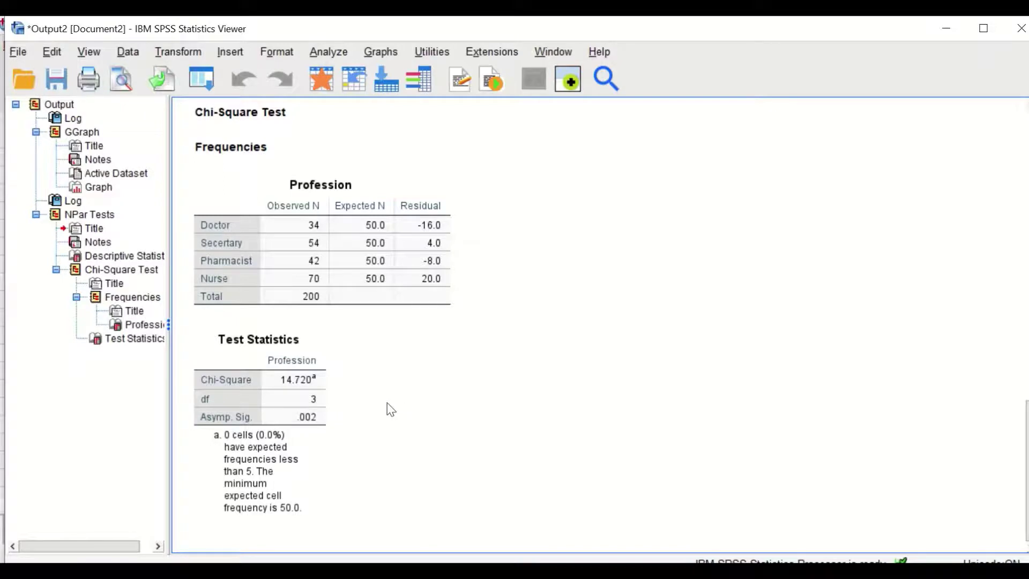
left_click(360, 199)
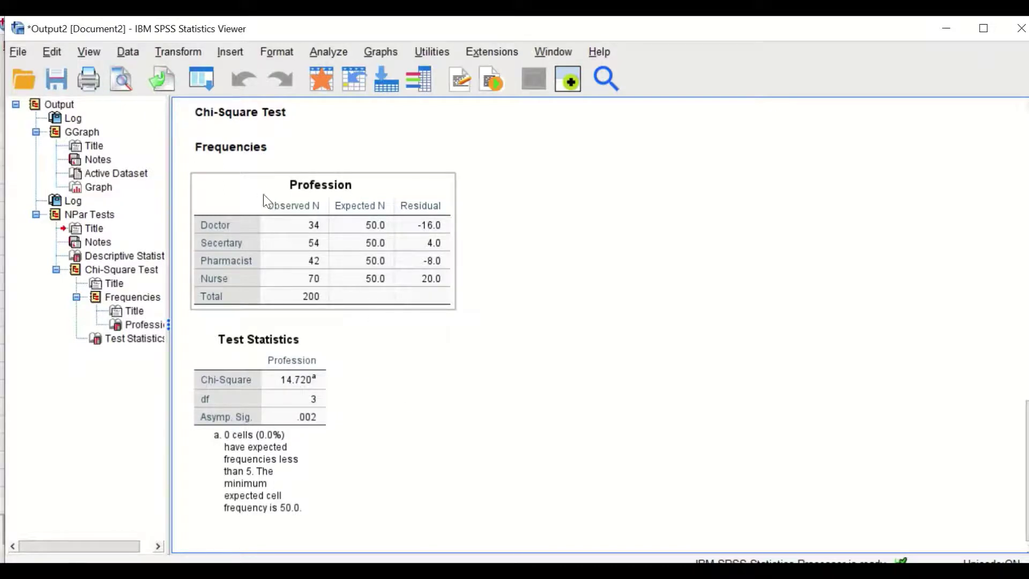
left_click(294, 435)
left_click(434, 438)
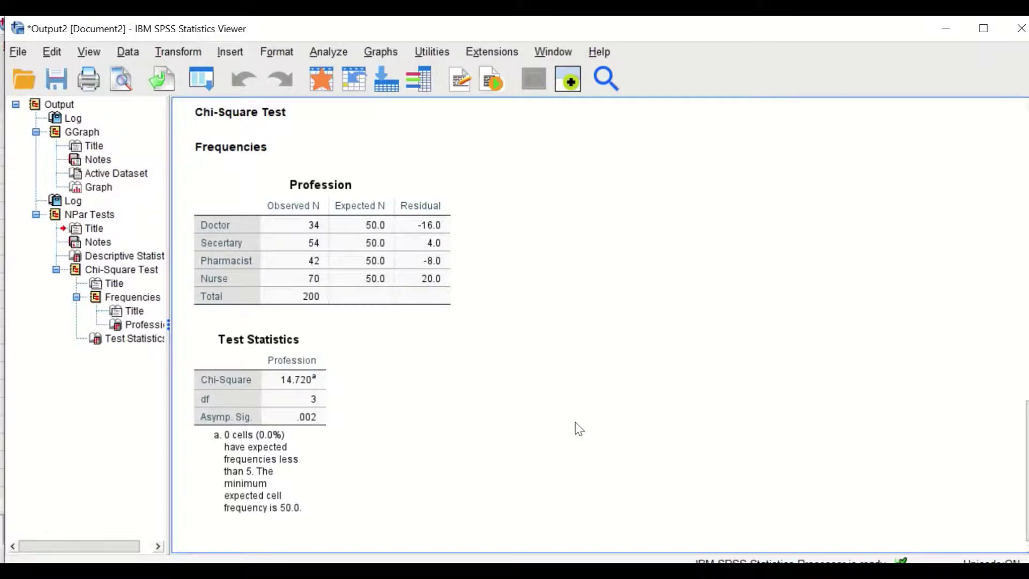
left_click(946, 28)
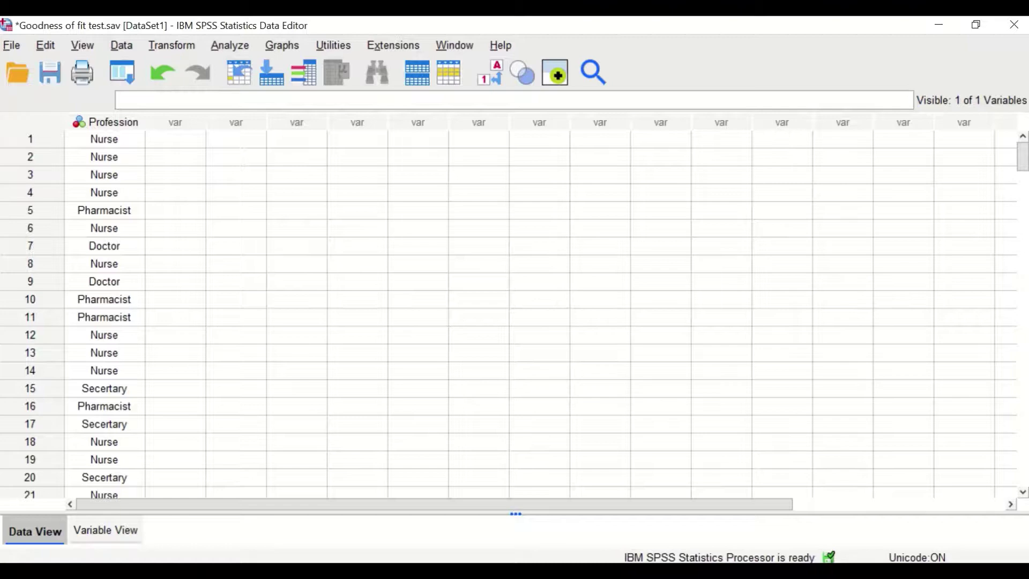
left_click(589, 528)
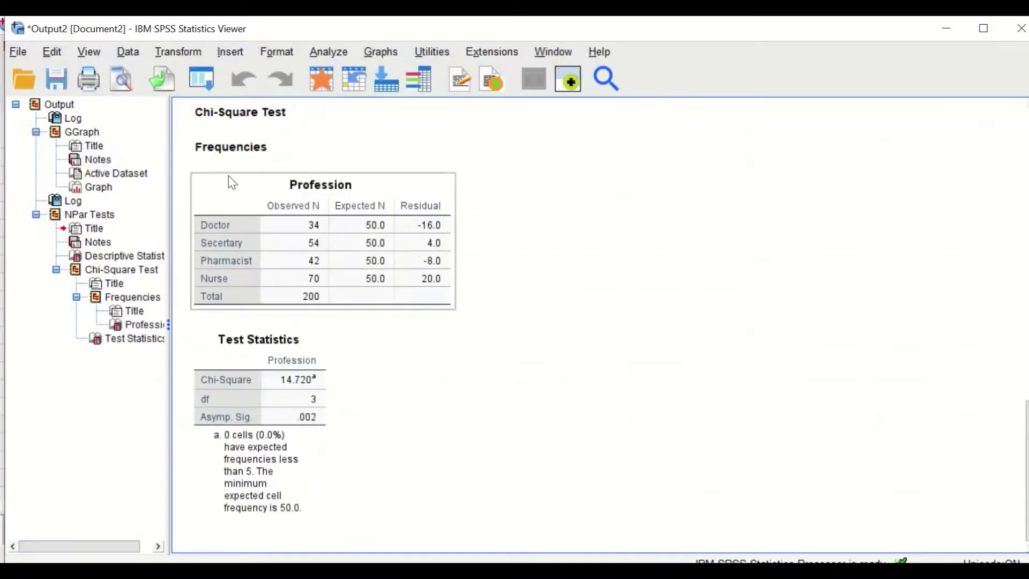
Recall the Chi-square Test and switch to specified expected values, adding 10.
left_click(201, 78)
left_click(225, 105)
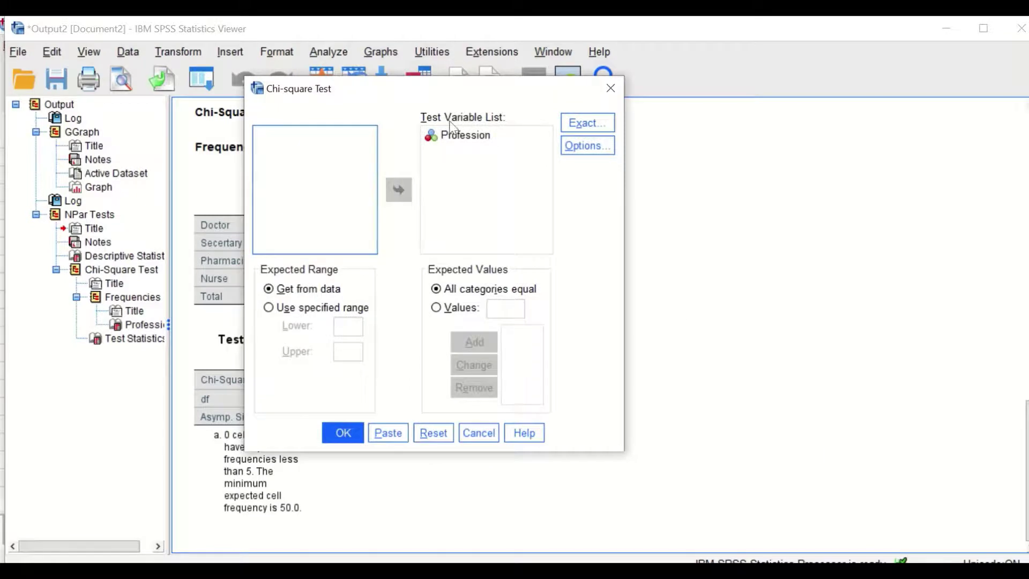
left_click_drag(459, 91, 490, 111)
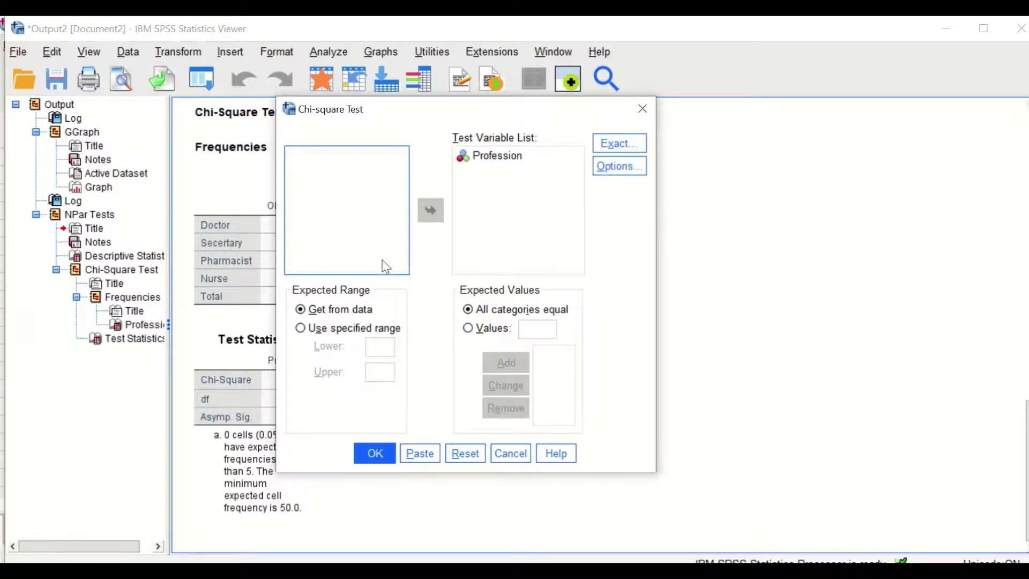
left_click_drag(442, 102, 669, 120)
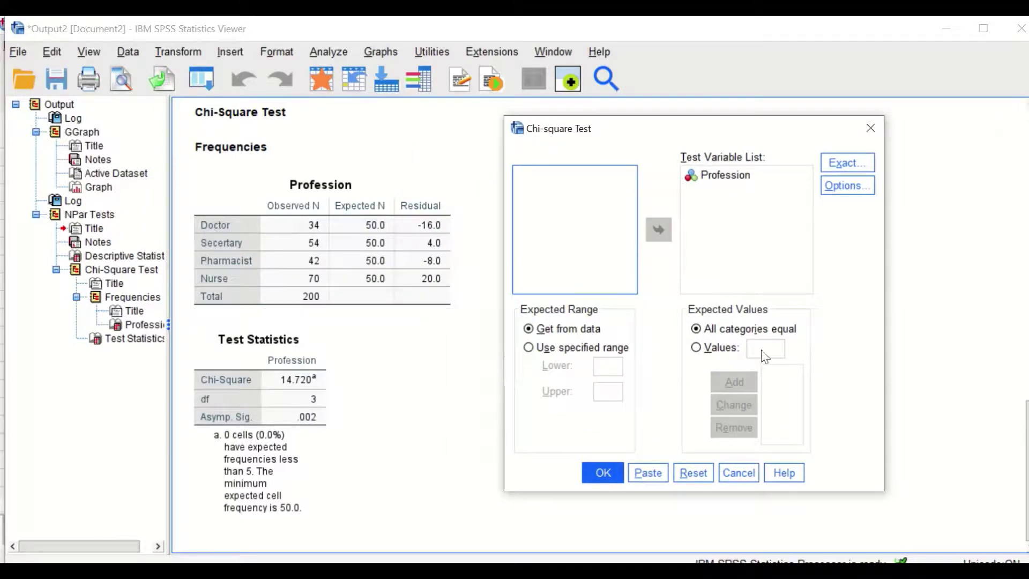
left_click(718, 349)
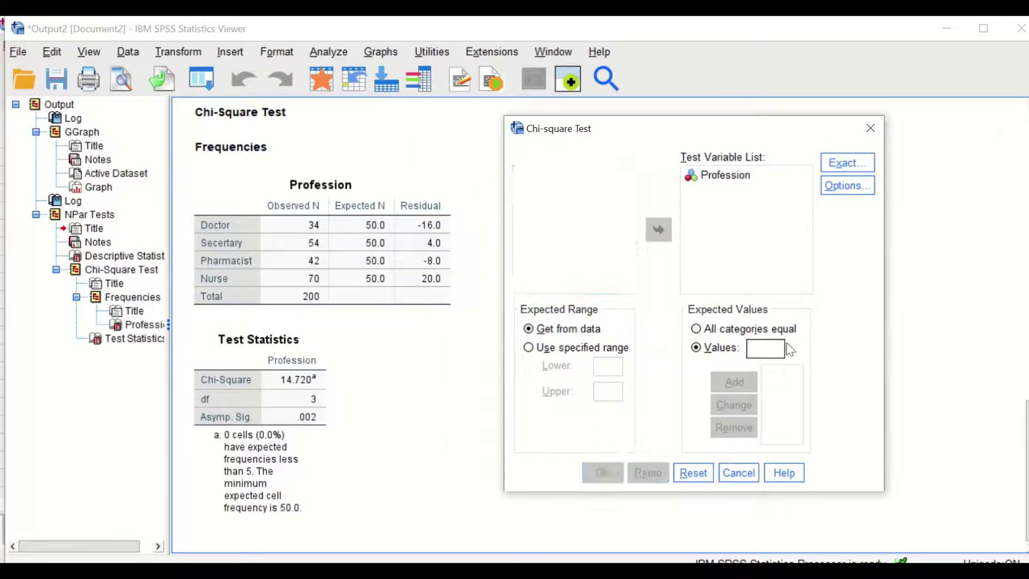
type("10")
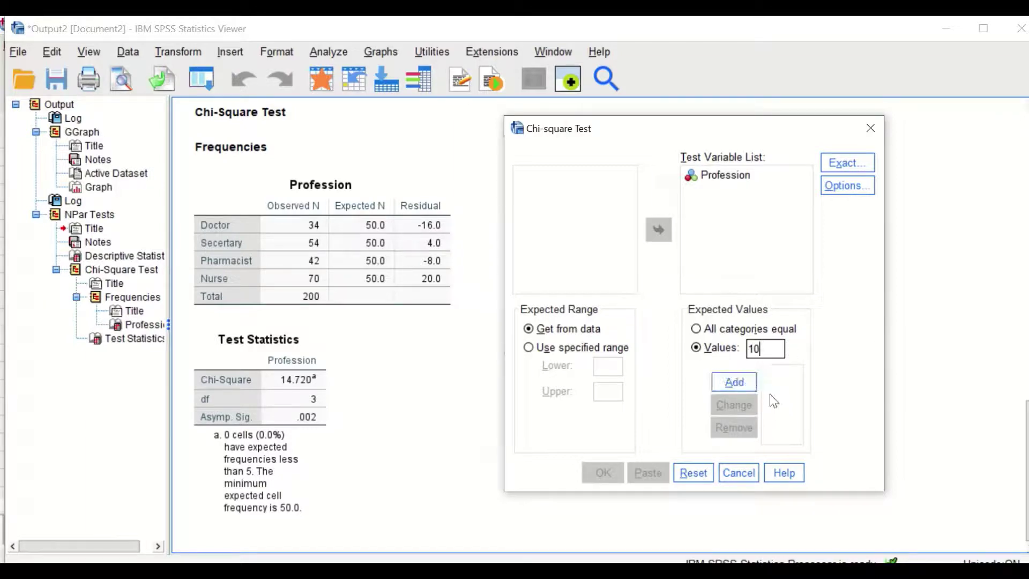
left_click(748, 380)
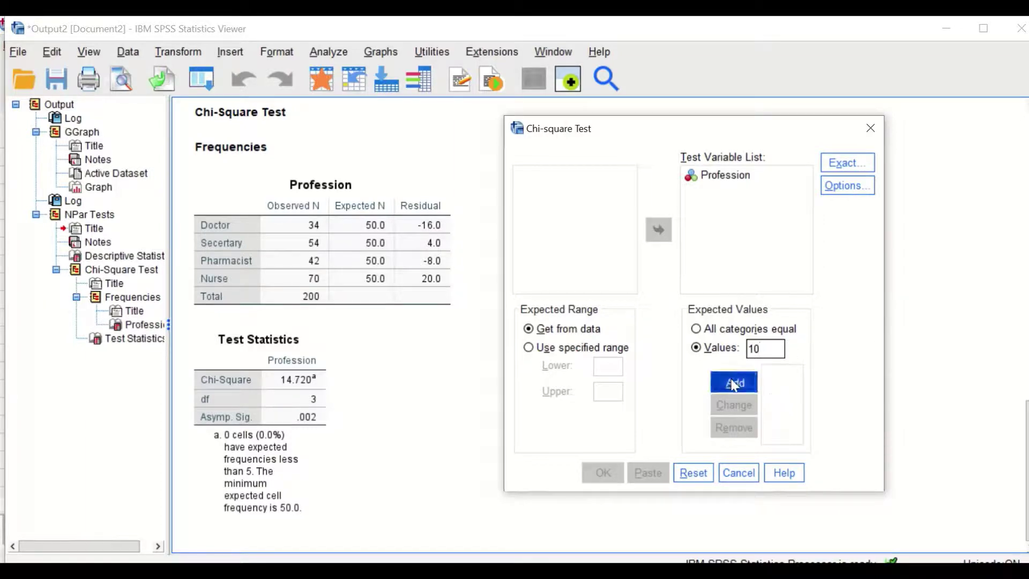
left_click(749, 351)
type("2")
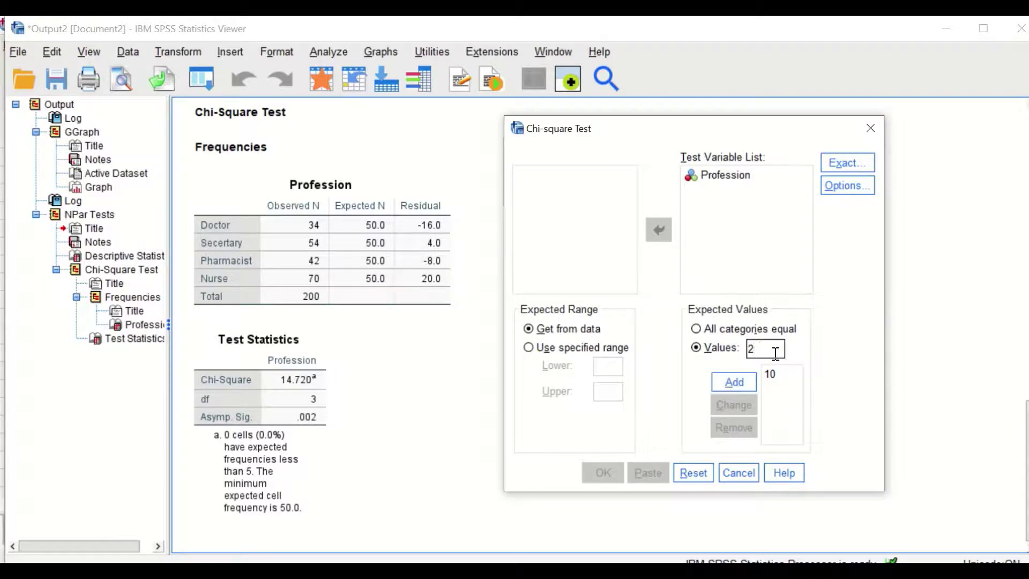
key("BackSpace")
Remove 10 and enter expected proportions .1, .2, .3 and .4 for Profession.
left_click(771, 375)
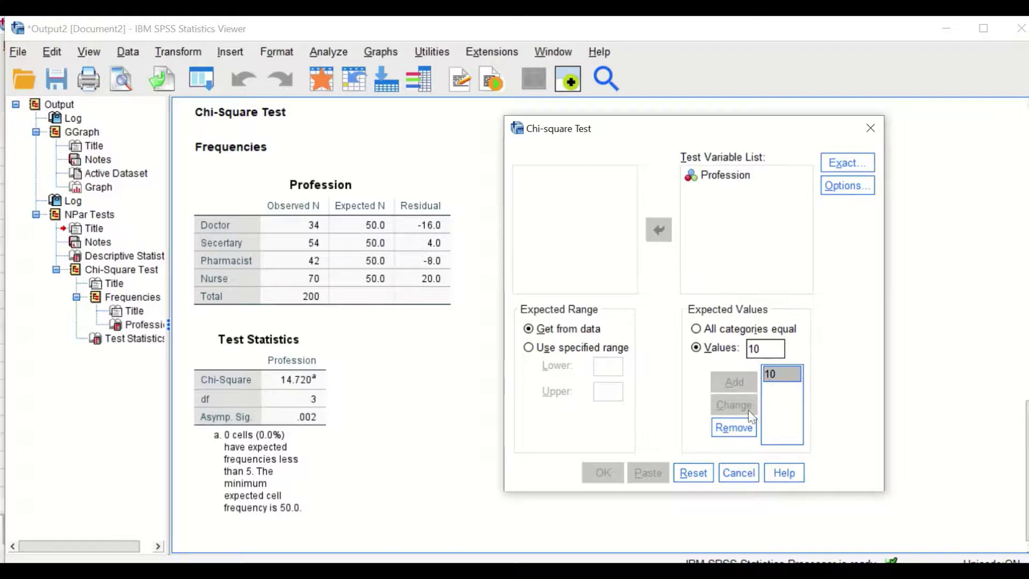
left_click(745, 427)
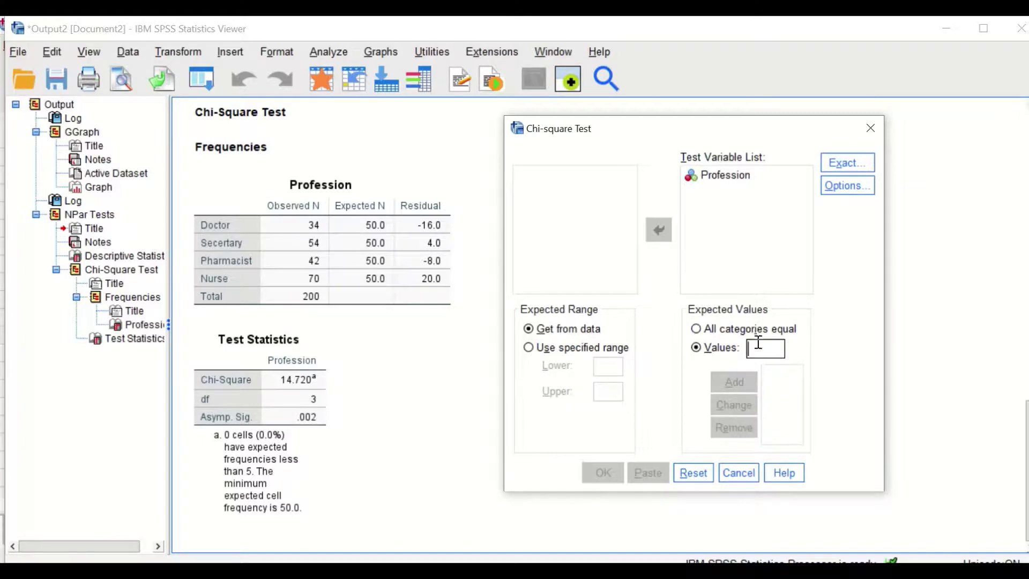
type(".1")
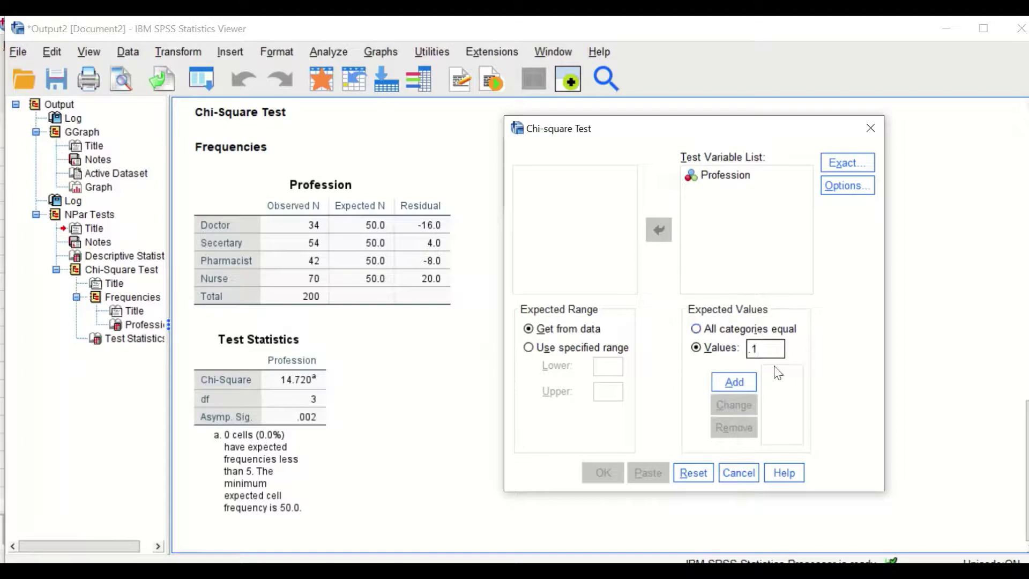
left_click(734, 382)
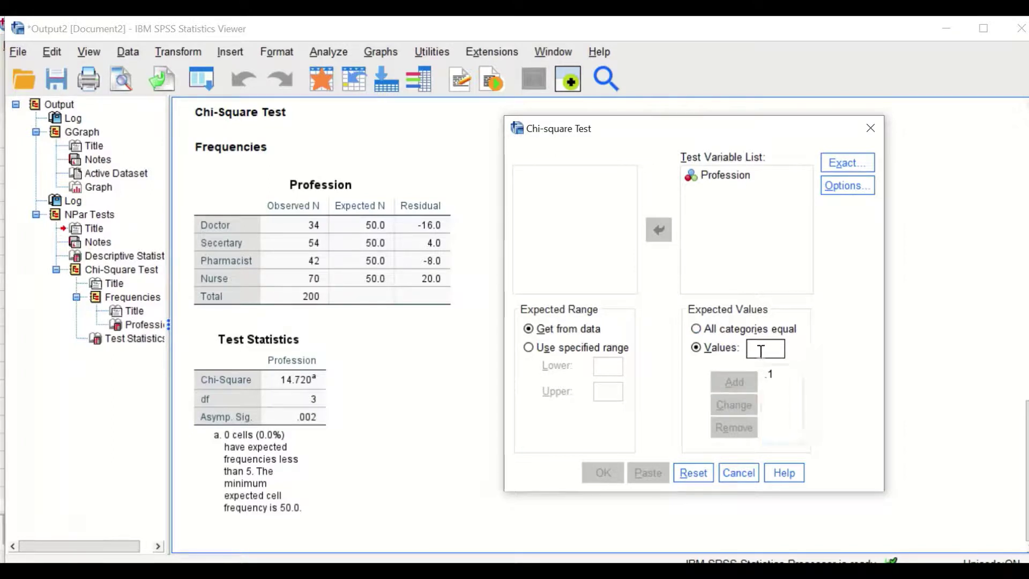
type(".2")
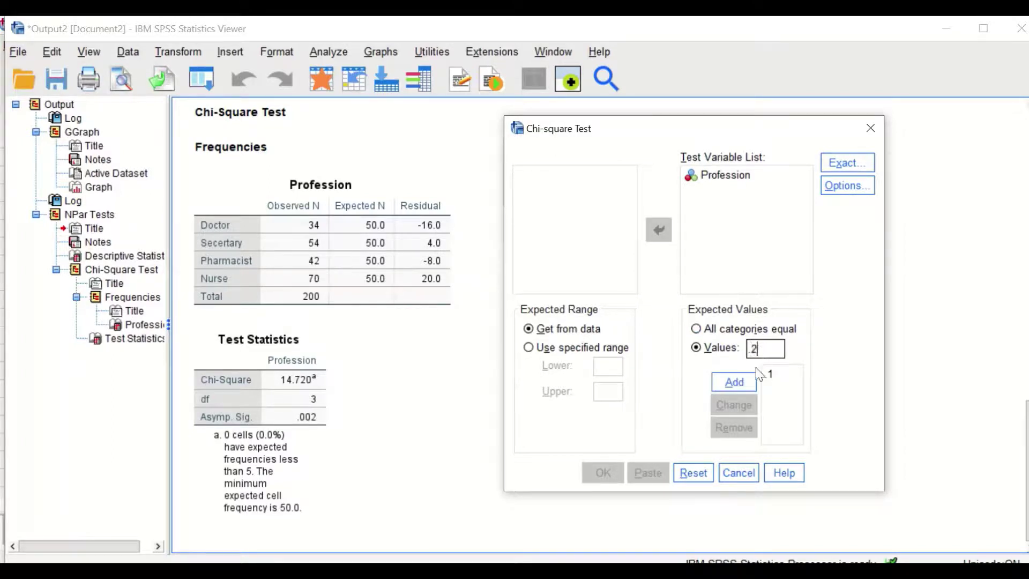
left_click(748, 381)
left_click(758, 351)
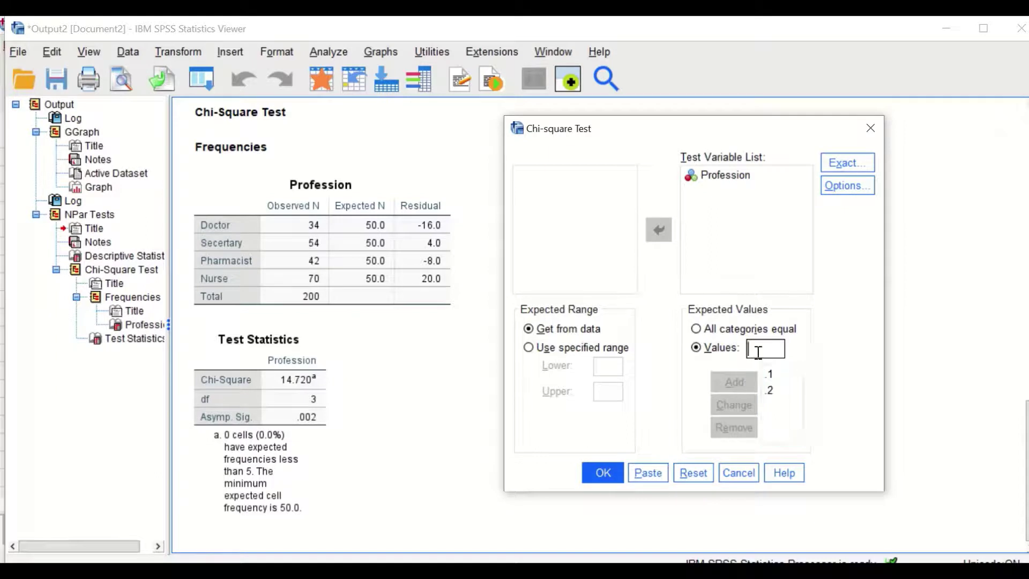
type(".")
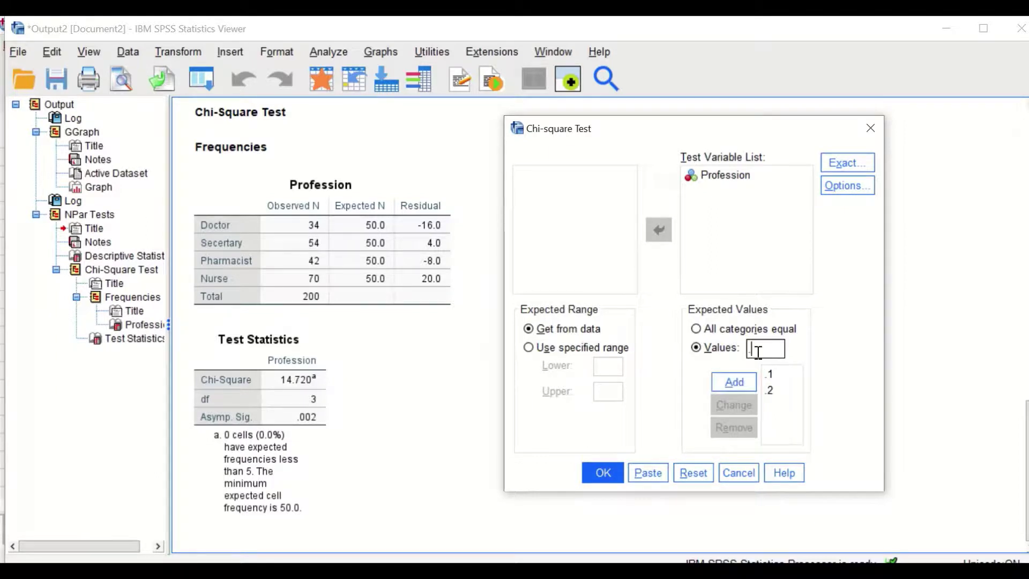
type("3")
left_click(745, 383)
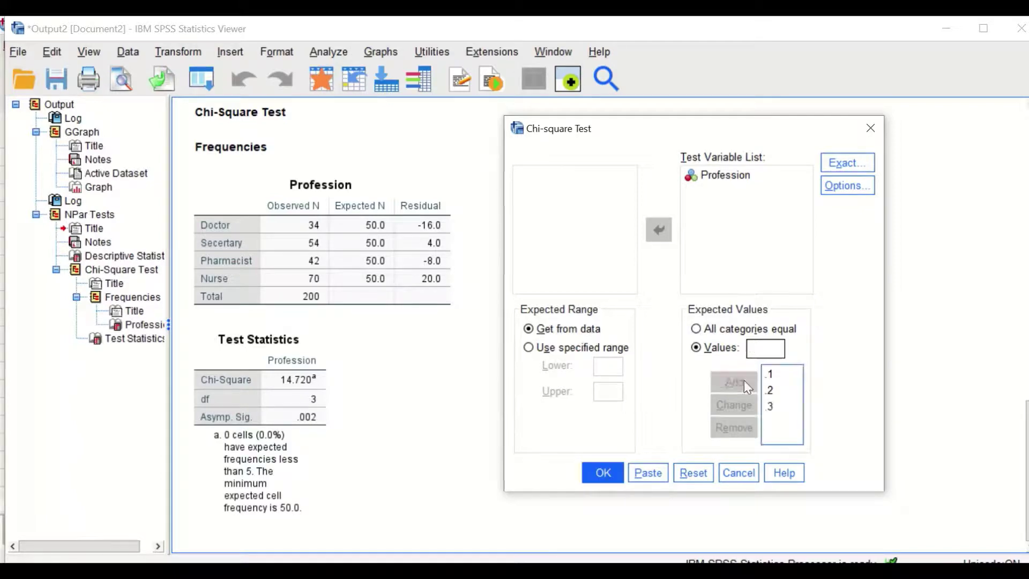
left_click(758, 349)
type(".")
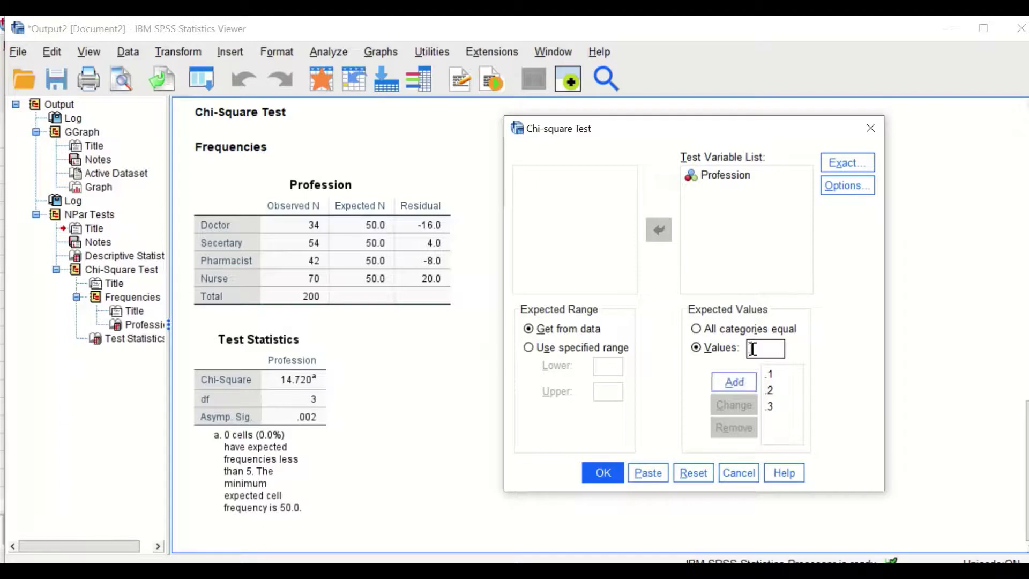
type("4")
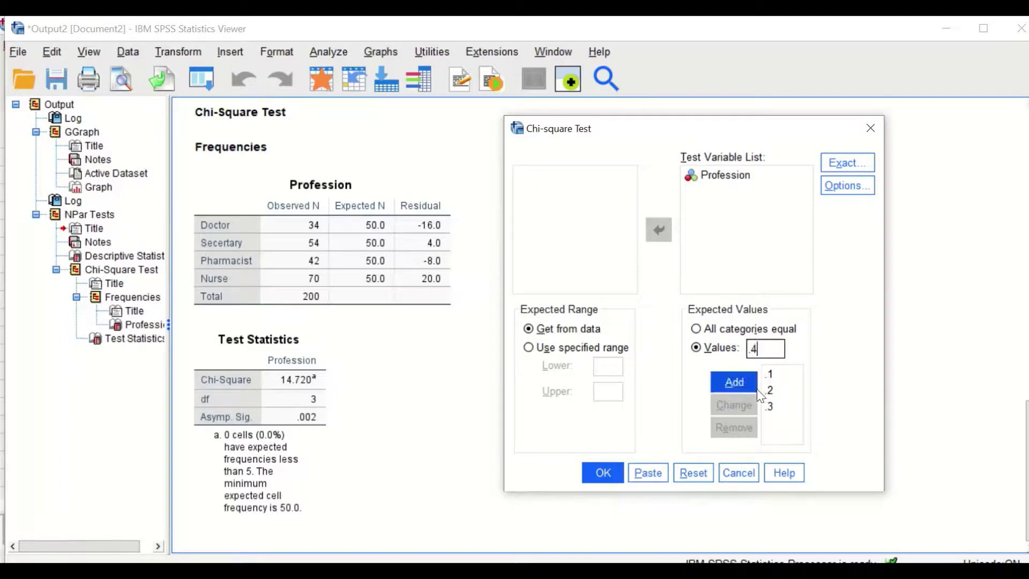
left_click(733, 383)
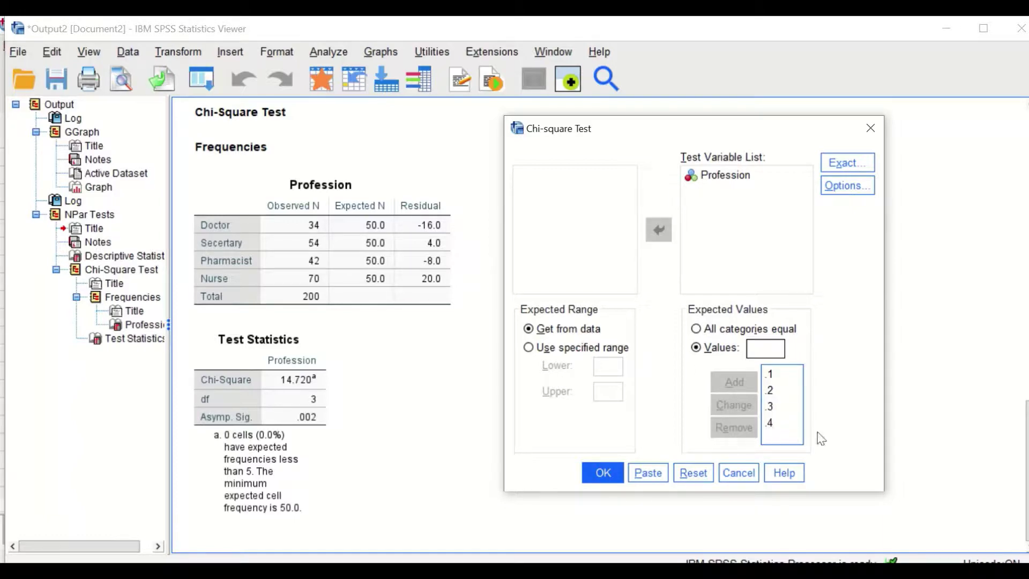
Run the custom-proportion test: expected 20, 40, 60, 80; Chi-Square 21.350, p <.001.
left_click(604, 473)
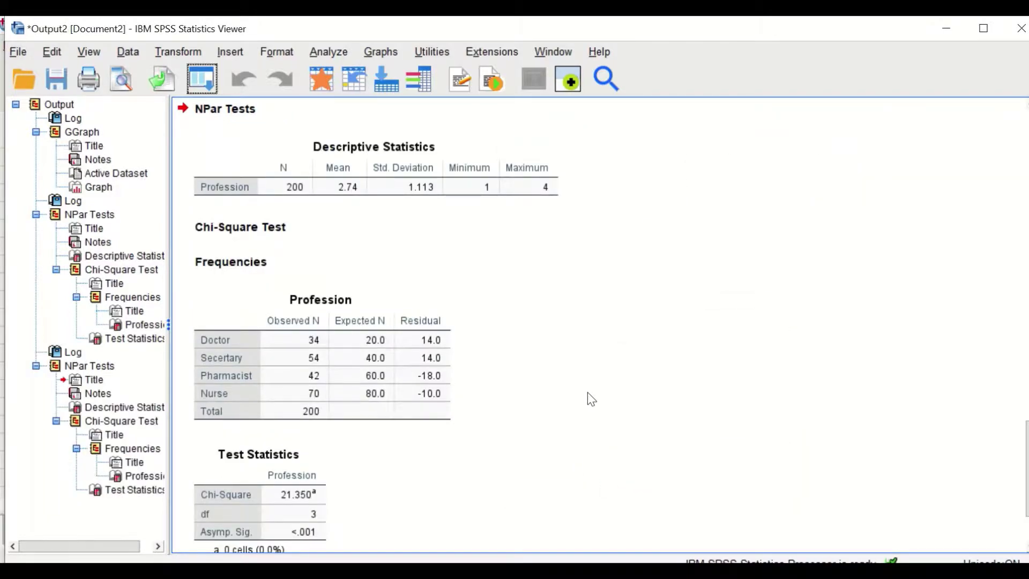
scroll(591, 399, "down", 3)
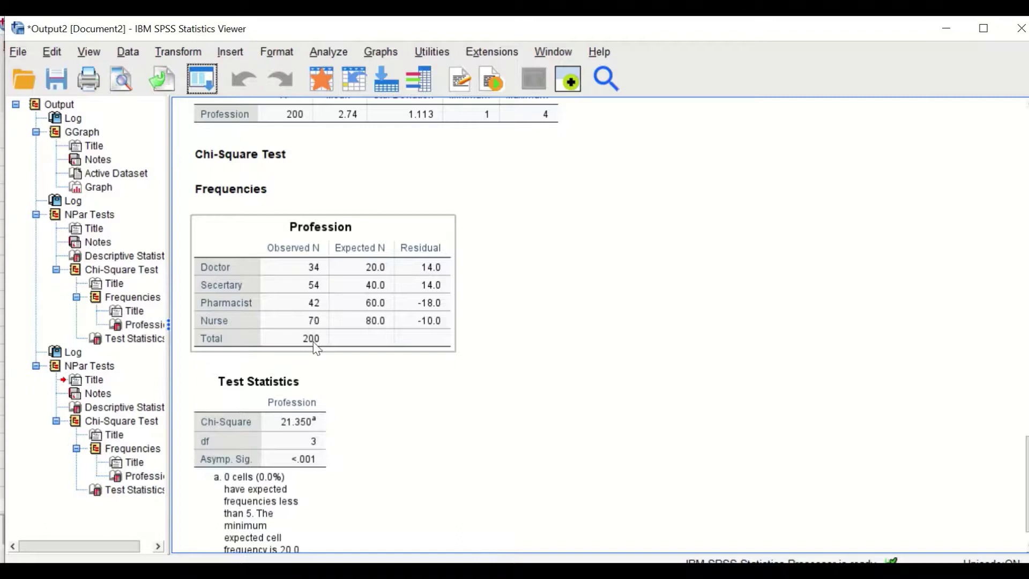
scroll(383, 406, "down", 2)
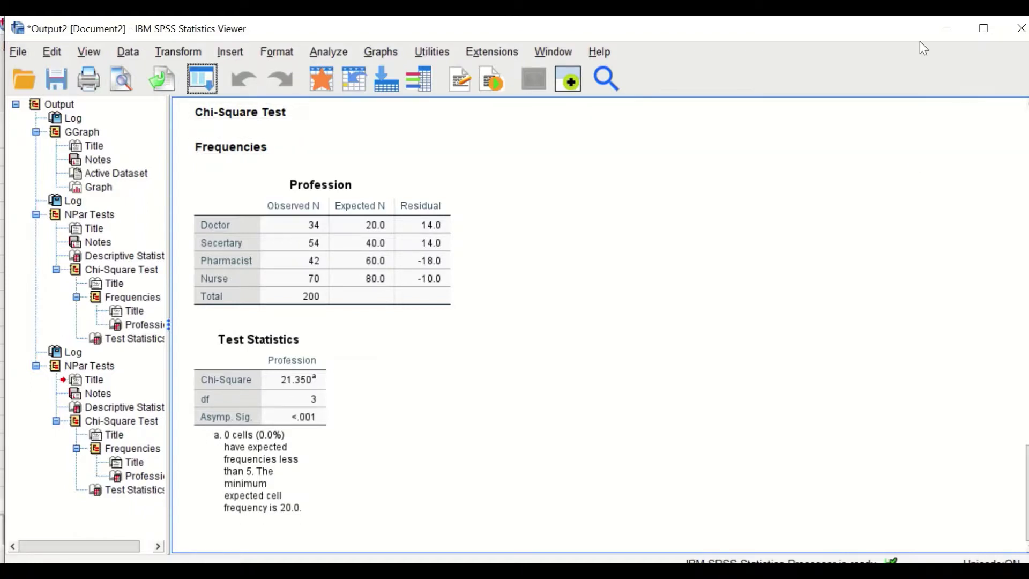
Recall the Chi-square Test, reset it, and set Profession as the test variable.
left_click(207, 78)
left_click(206, 110)
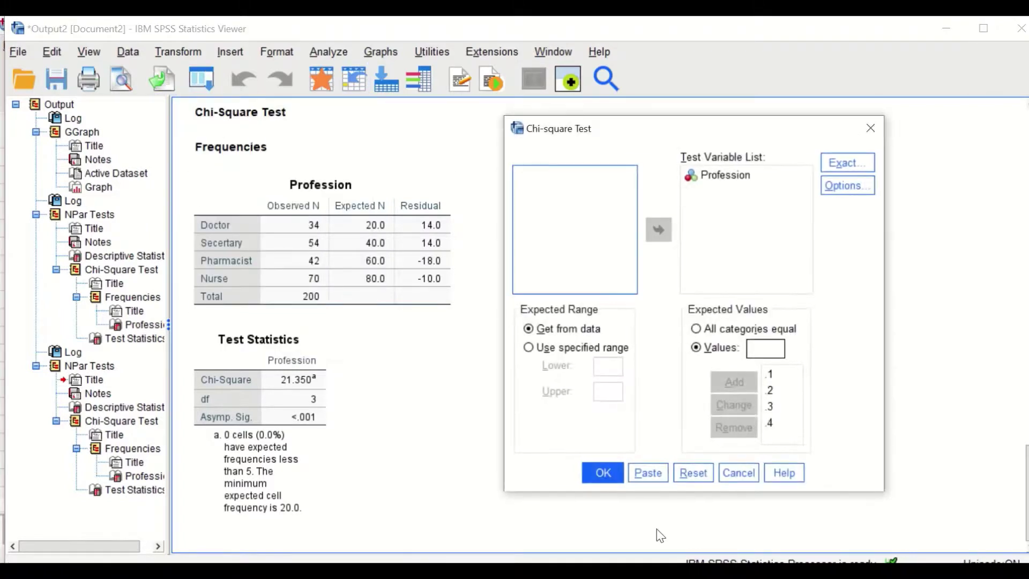
left_click_drag(785, 144, 524, 117)
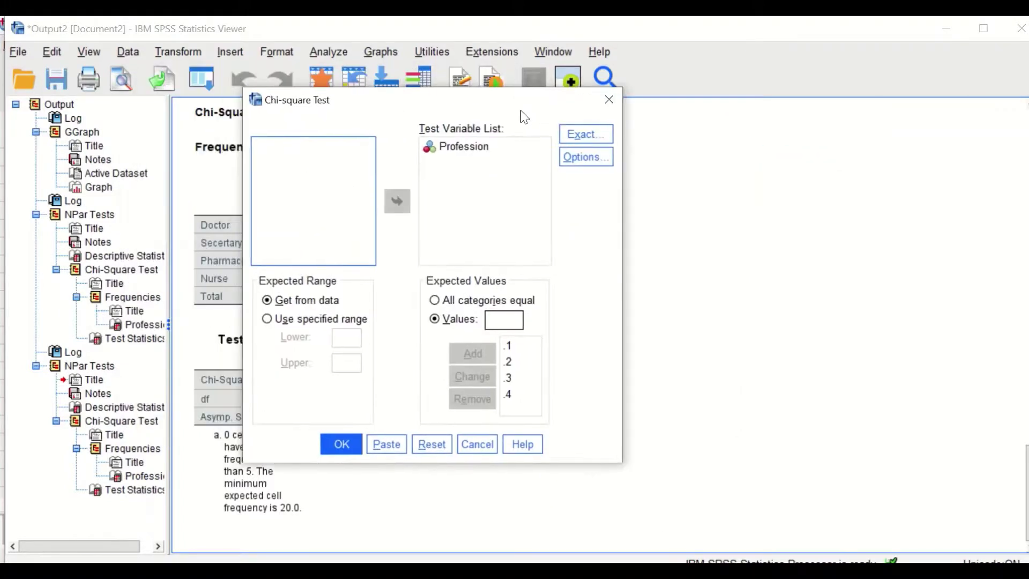
left_click(423, 442)
left_click_drag(261, 148, 455, 168)
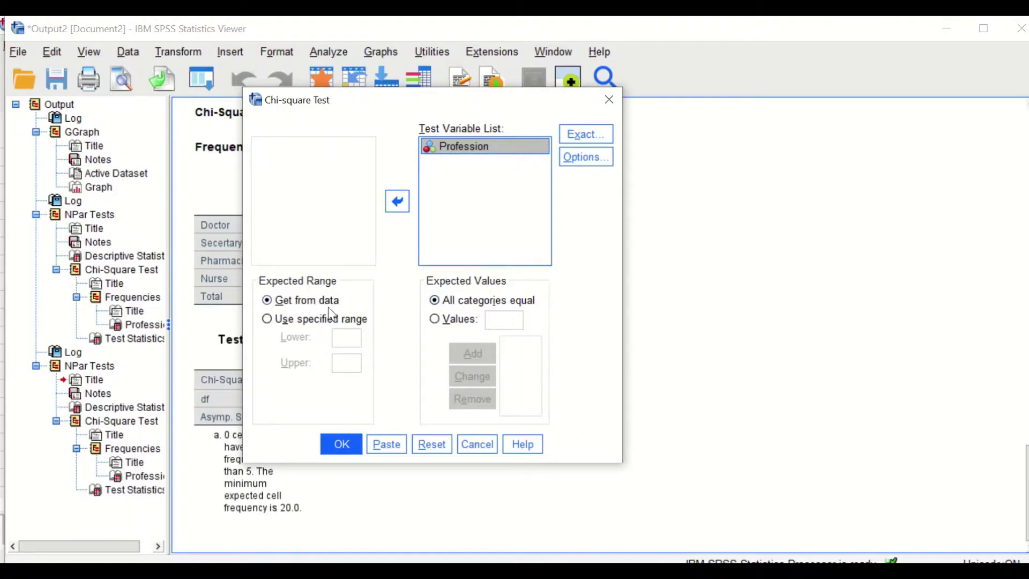
Limit the expected range to categories with lower bound 1 and upper bound 3.
left_click_drag(400, 107, 628, 120)
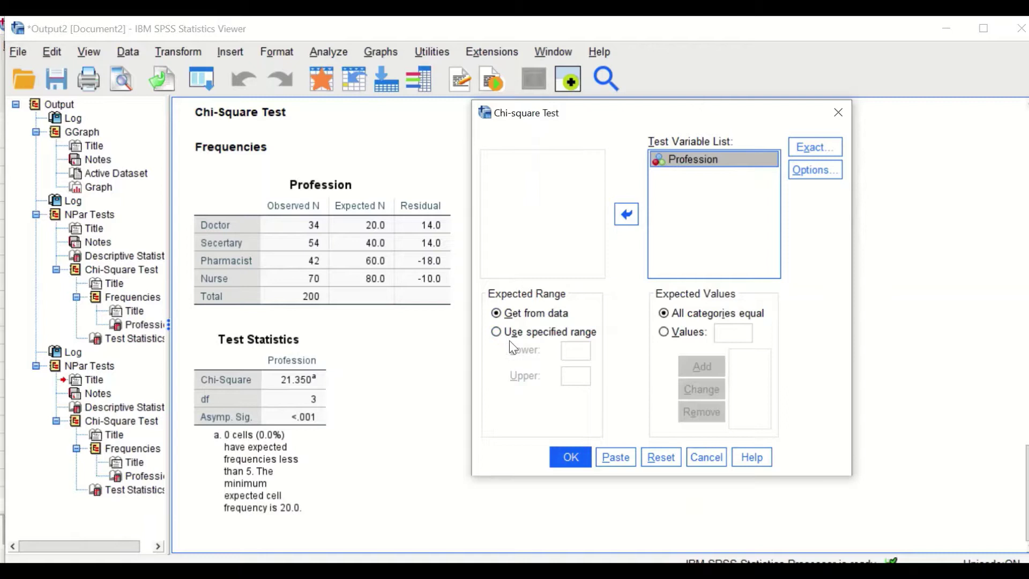
left_click(494, 331)
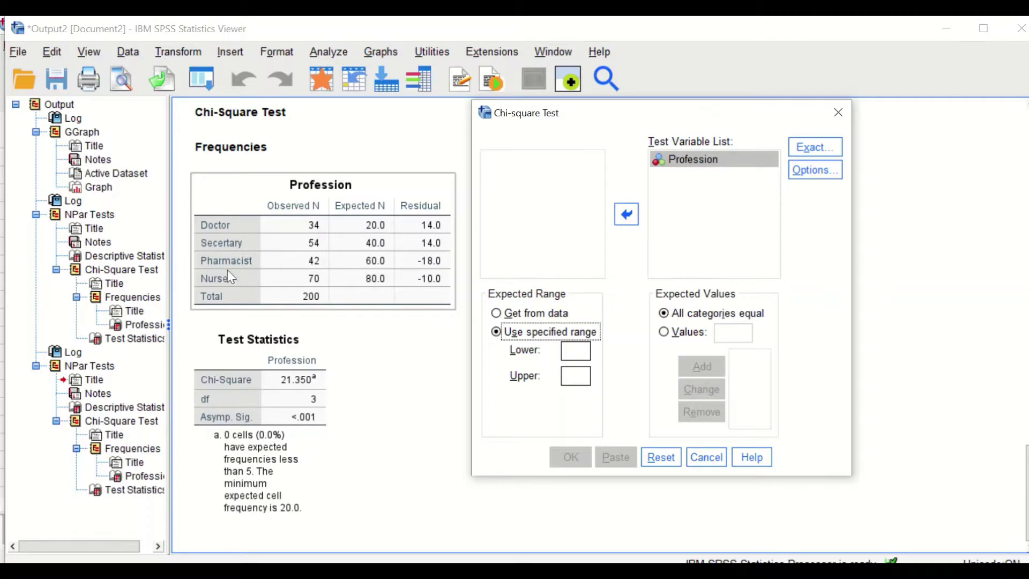
left_click(579, 354)
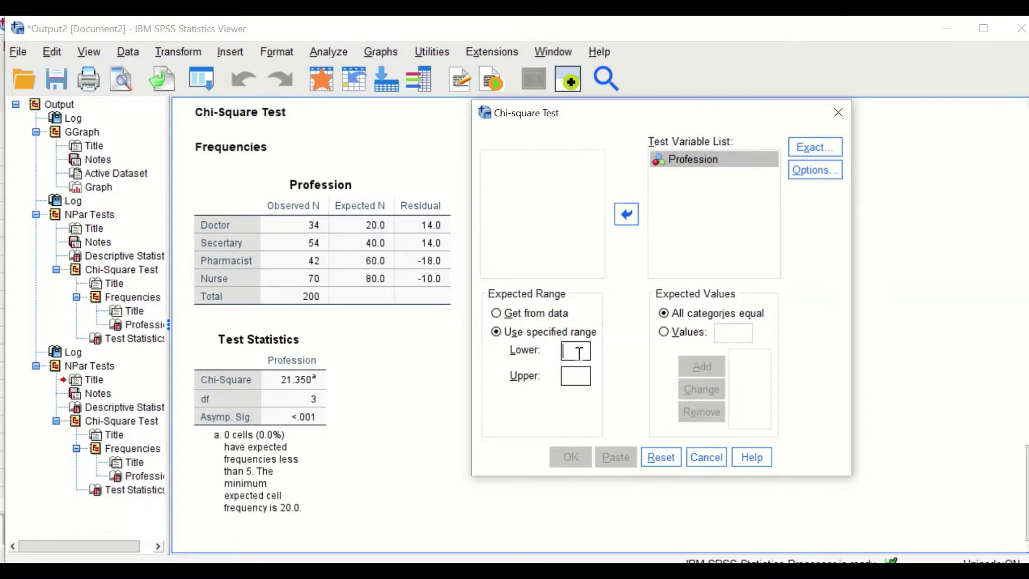
type("1")
left_click(580, 374)
type("3")
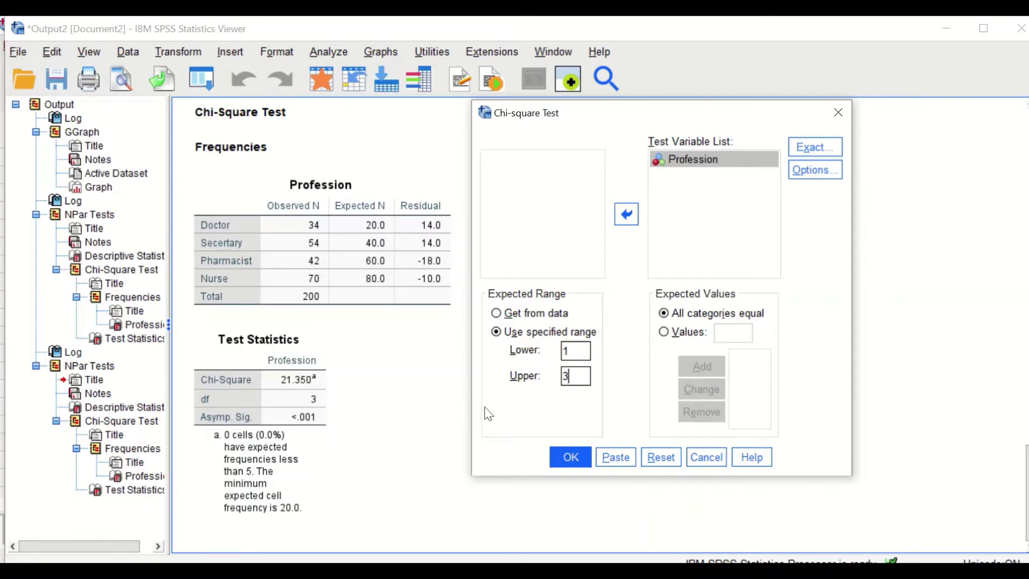
Run the range 1–3 test and select its Frequencies table: expected 43.3, Chi-Square 4.677, p .096.
left_click(570, 456)
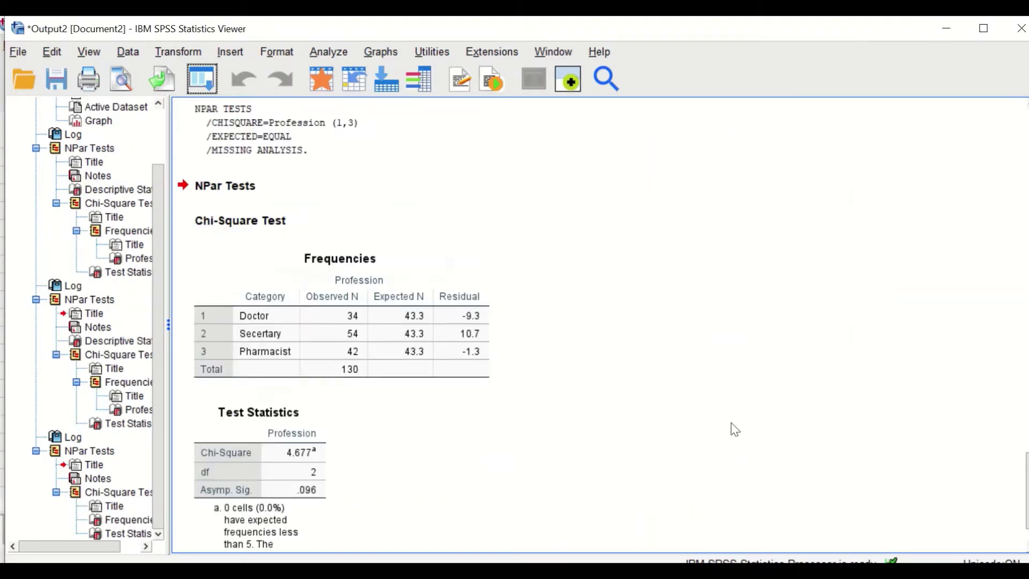
scroll(735, 426, "down", 2)
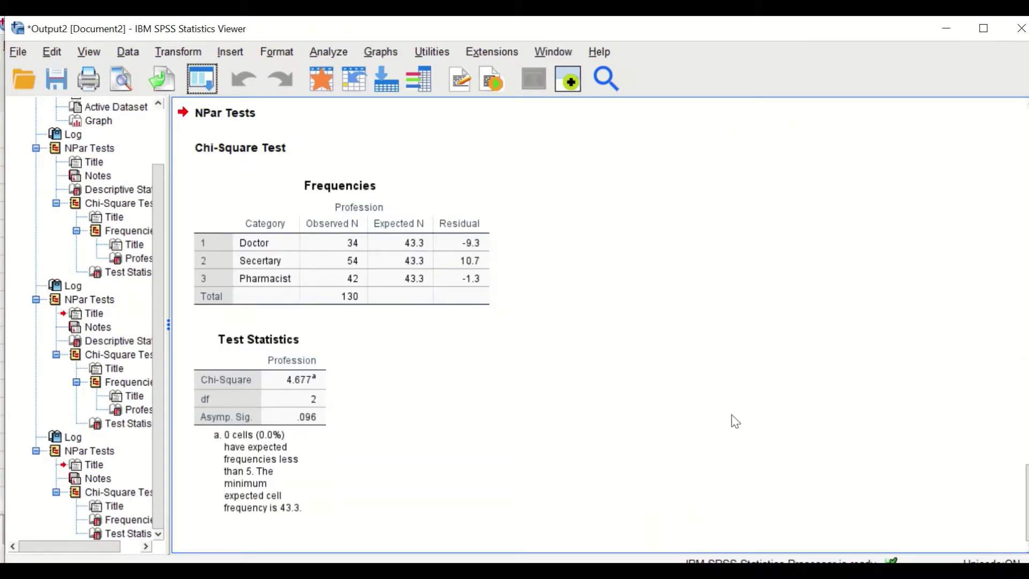
left_click(462, 296)
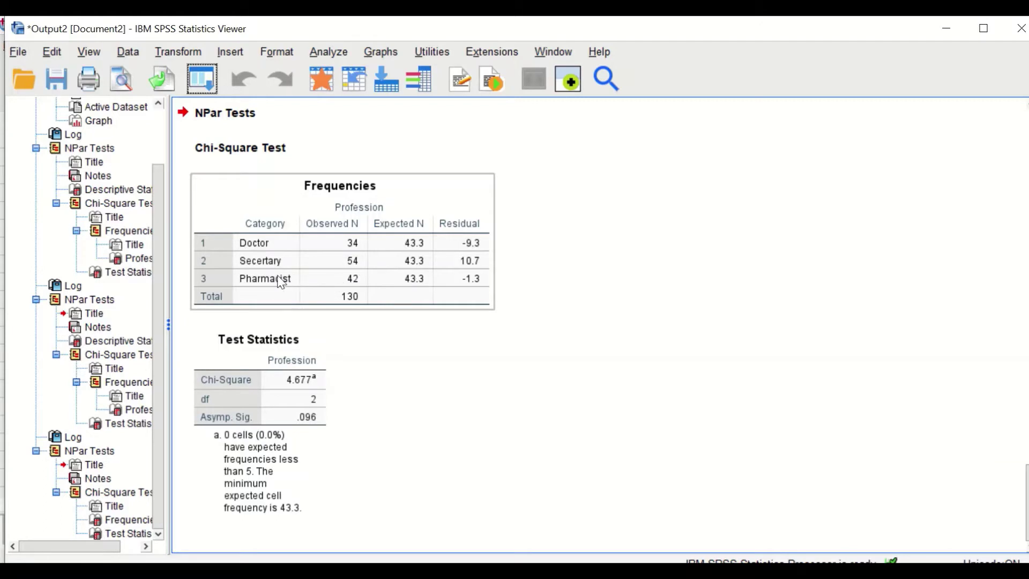